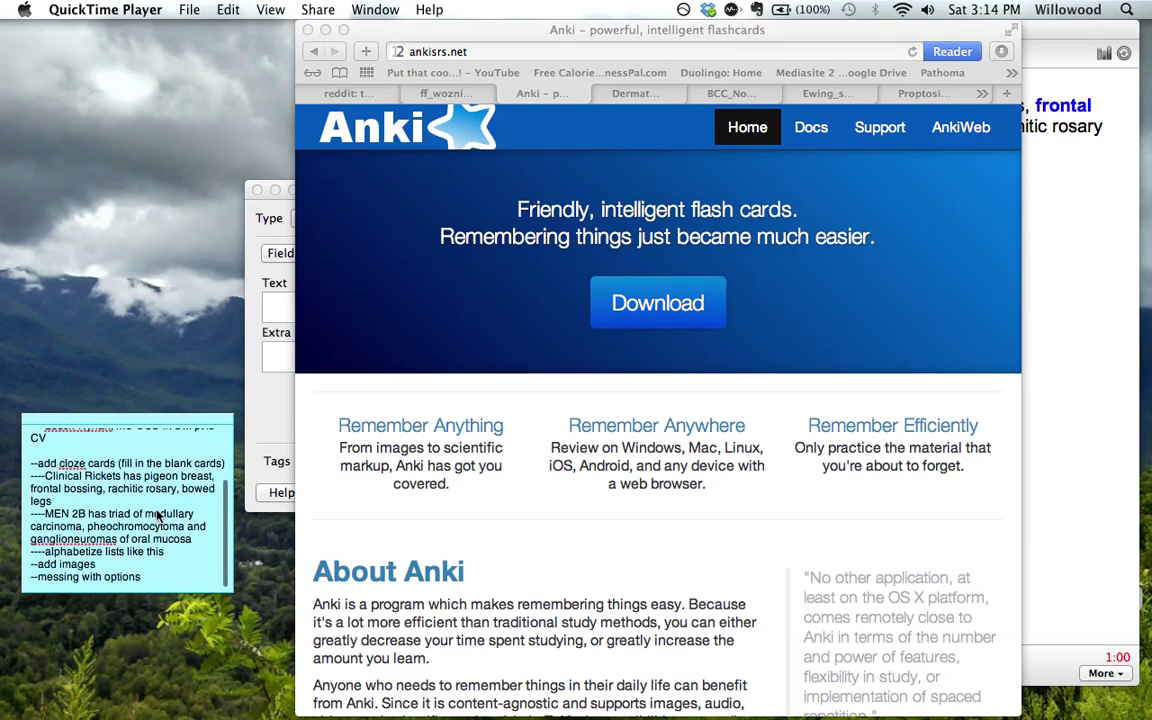
Leave the Anki homepage in Safari and bring up Anki's Rickets cloze review window.
scroll(157, 515, "up", 1)
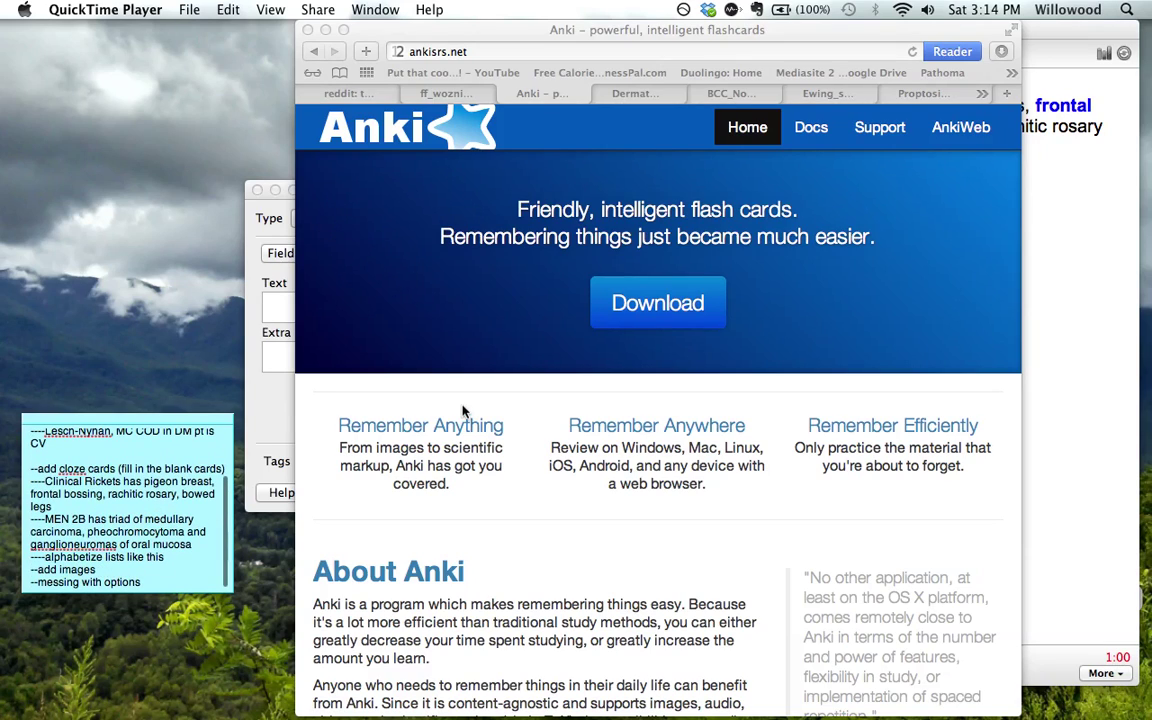
left_click(518, 40)
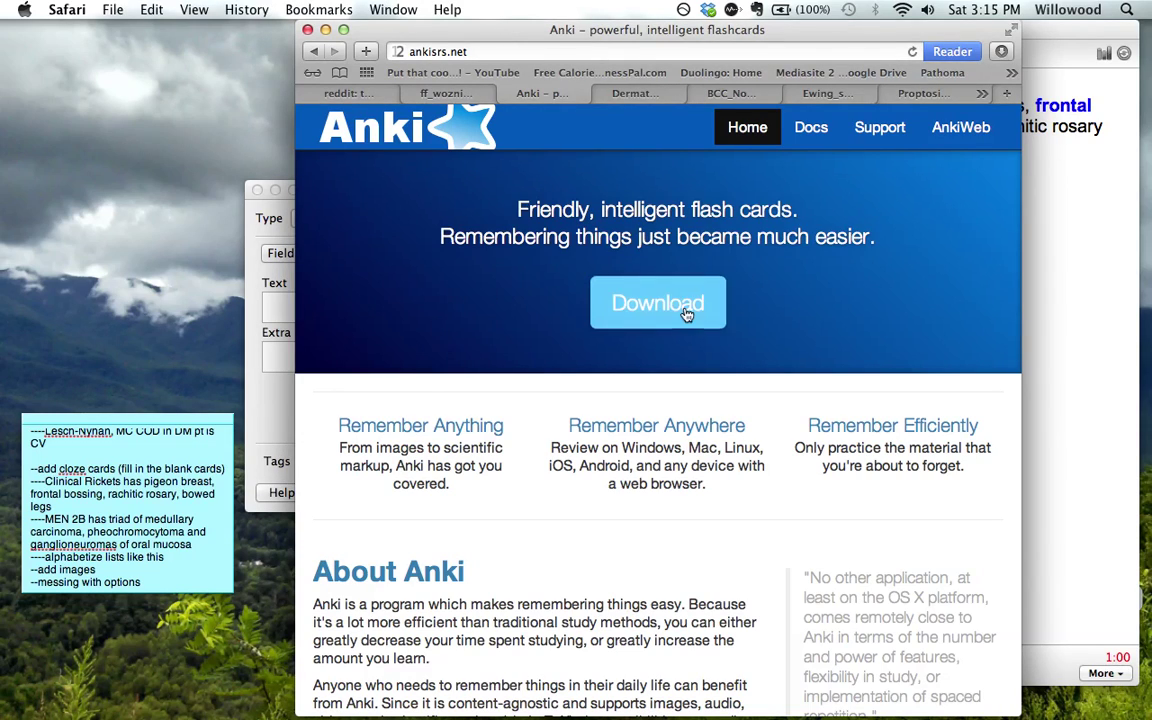
key("super+Tab")
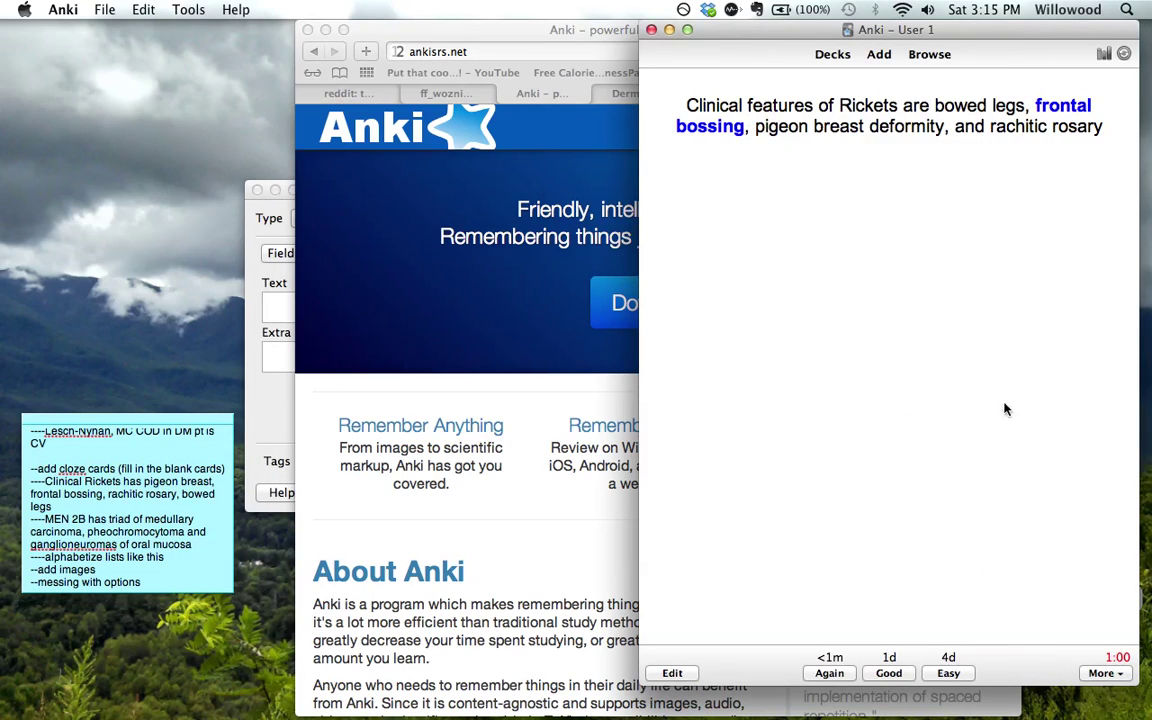
Open the Reddit test deck overview, shift the cloze Add window left and Safari right.
left_click(829, 55)
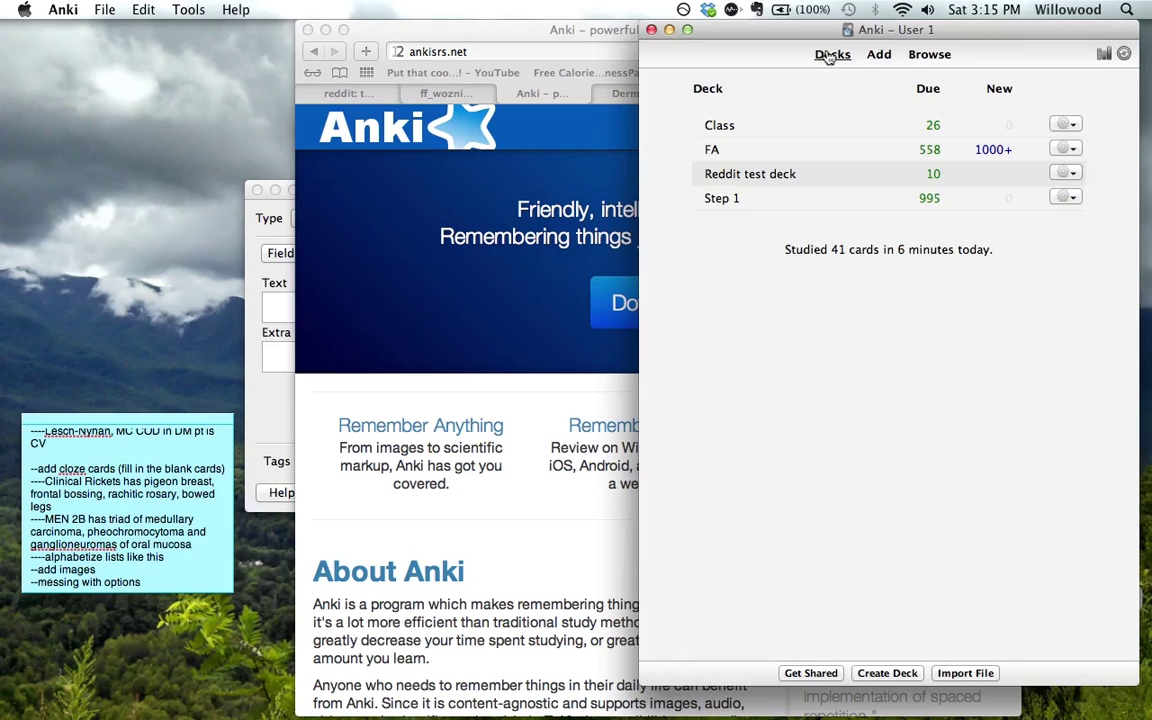
left_click(771, 176)
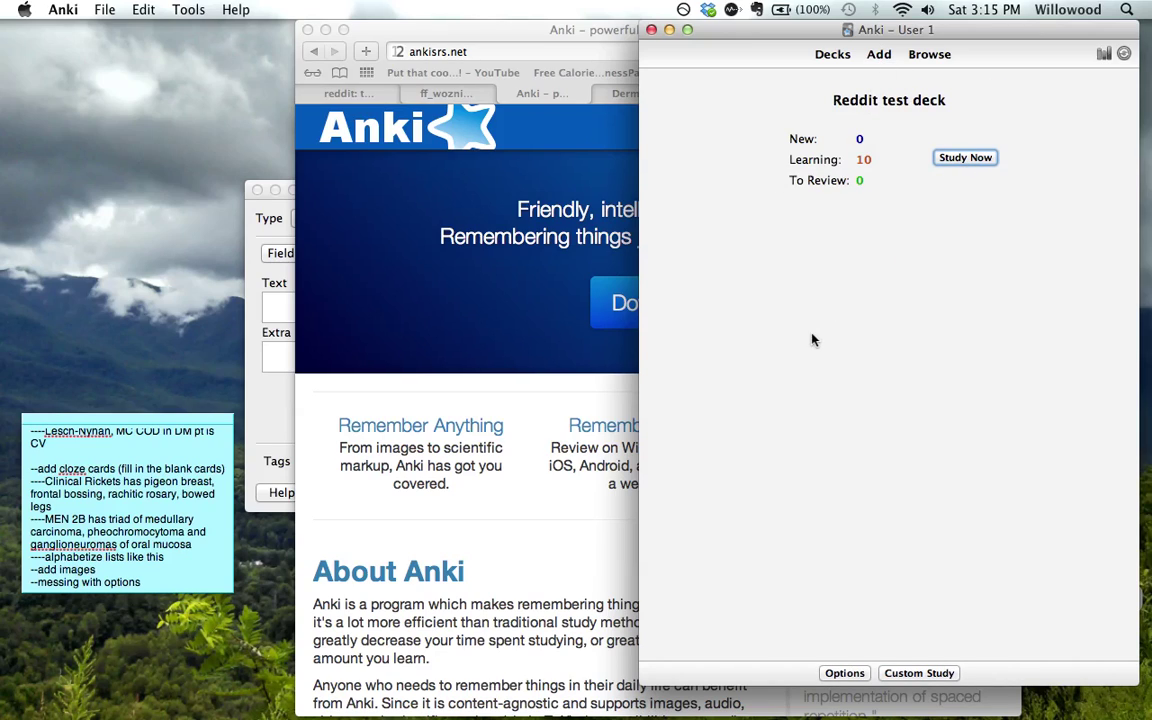
left_click(250, 312)
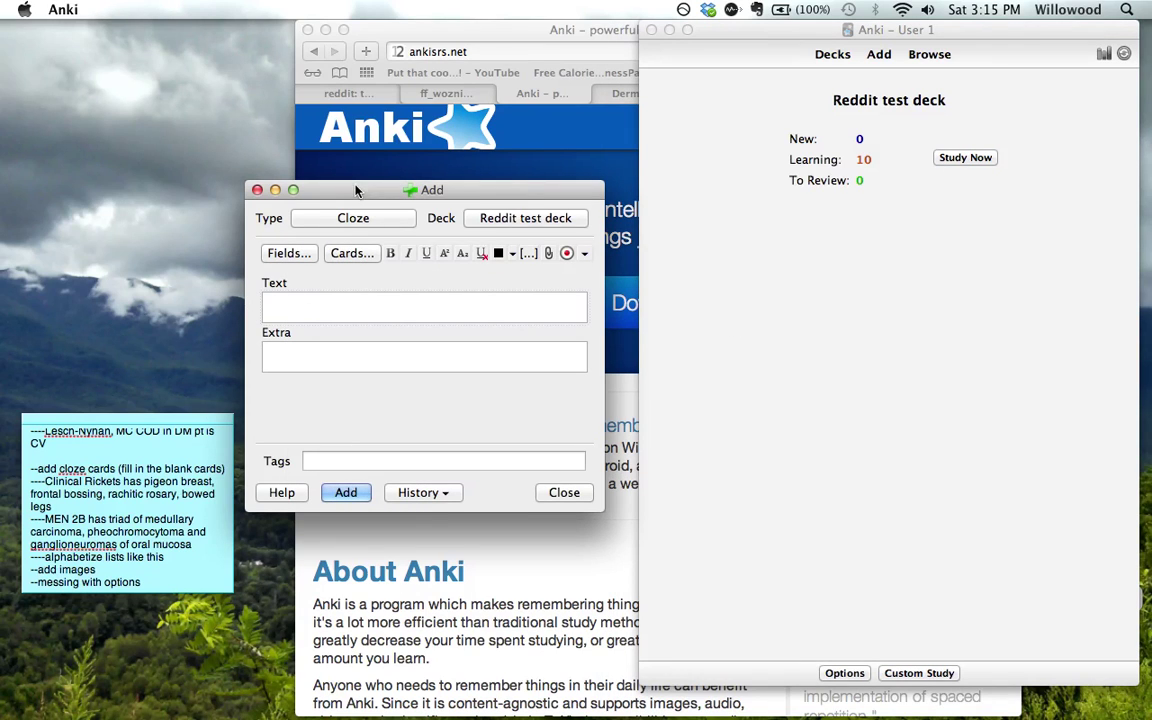
left_click_drag(355, 195, 167, 198)
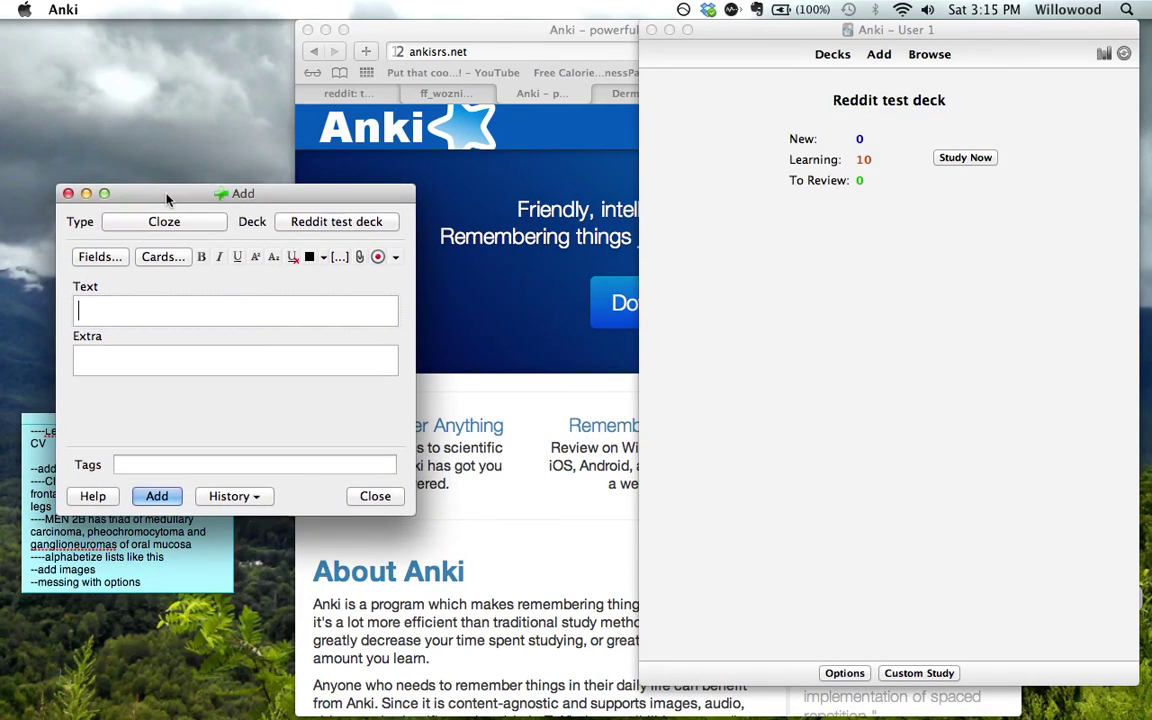
left_click(513, 37)
left_click_drag(476, 29, 609, 29)
Add a cloze note with the dermatomyositis hand photo and 'Pt has {{c1::dermatomyositis}}'.
left_click(768, 94)
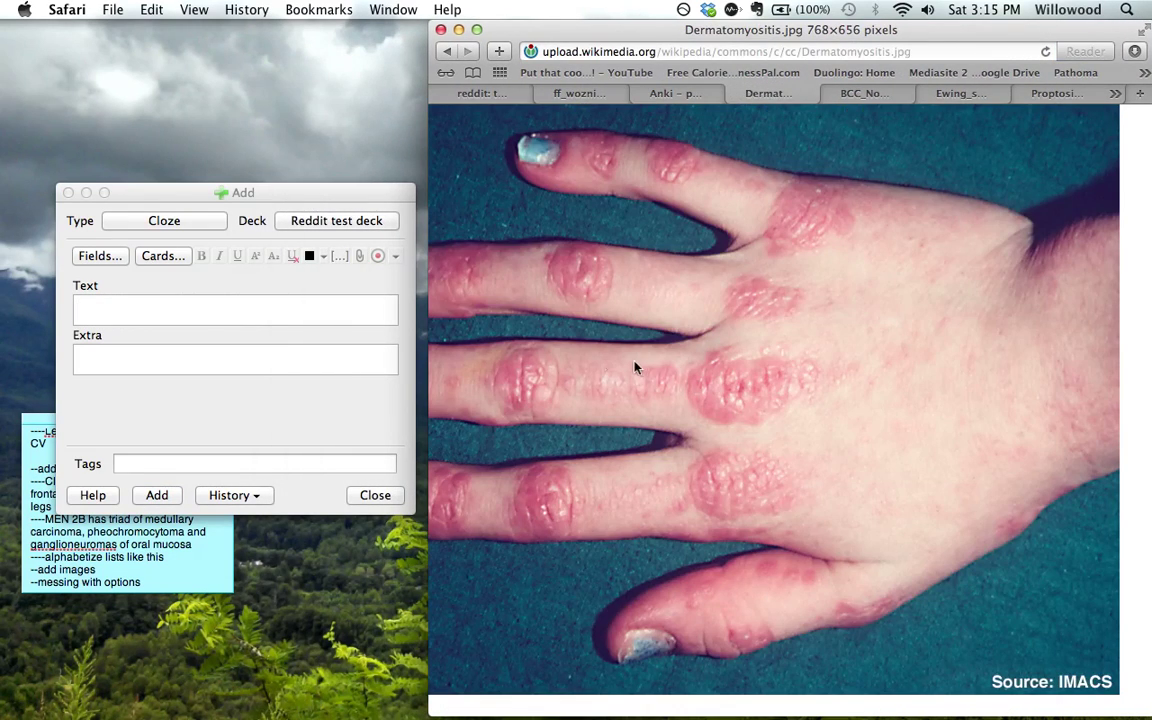
left_click_drag(638, 365, 311, 311)
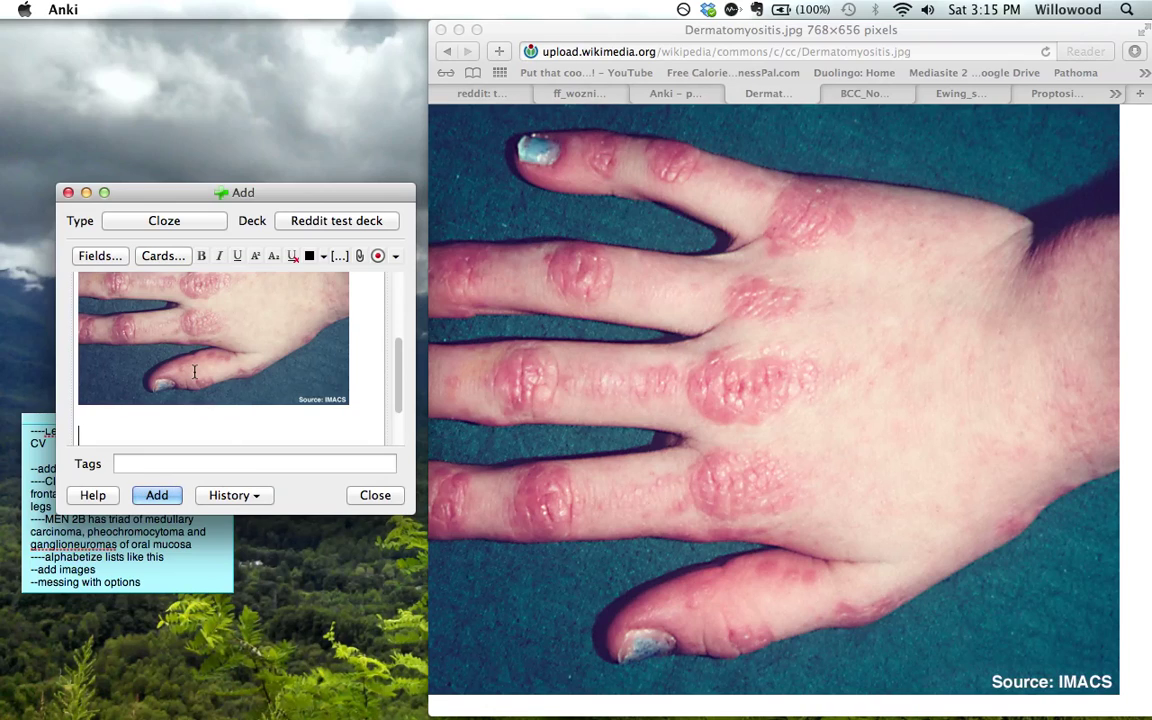
type("Pt")
type(" has {{c1::dermatomyositis")
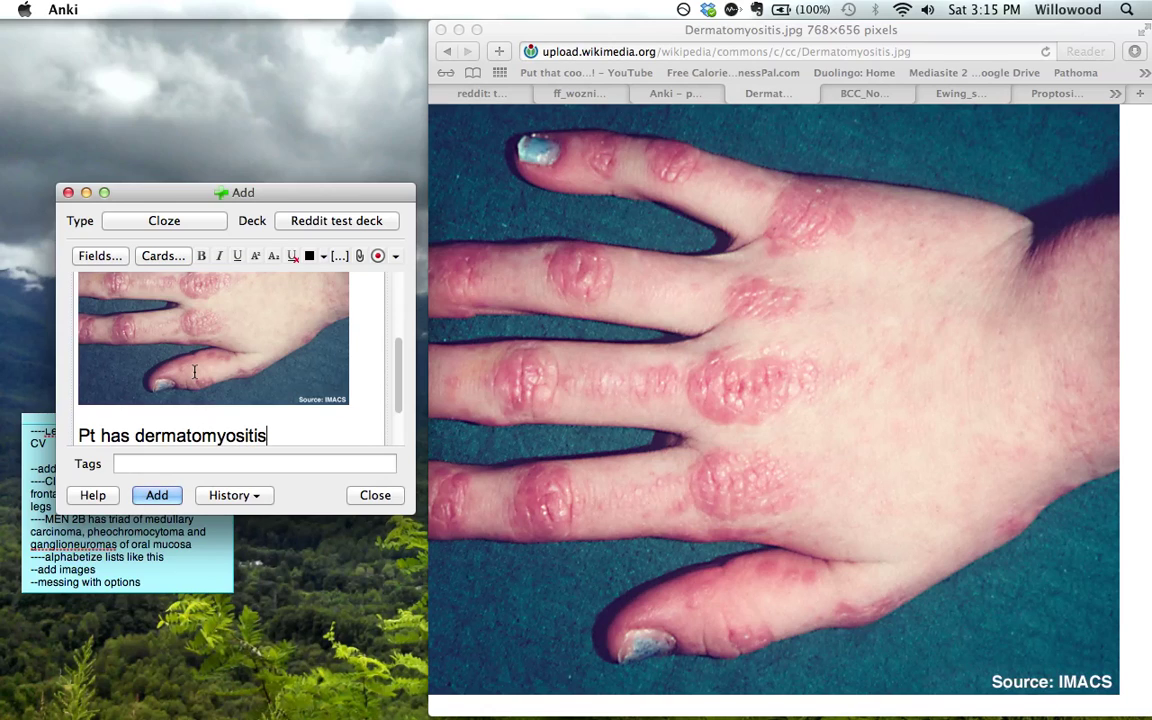
key("shift+alt+Left")
key("super+shift+c")
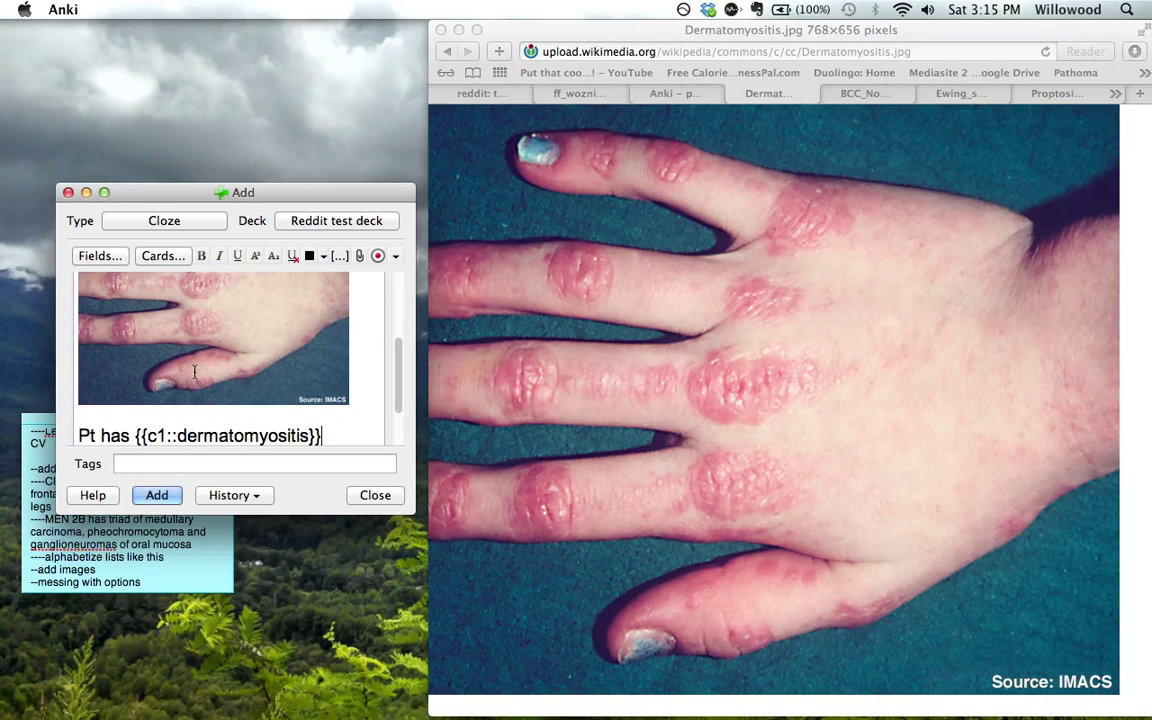
left_click(157, 494)
Drop the nodular BCC nose photo from Safari's BCC_Nodular tab into the Text field.
left_click(828, 130)
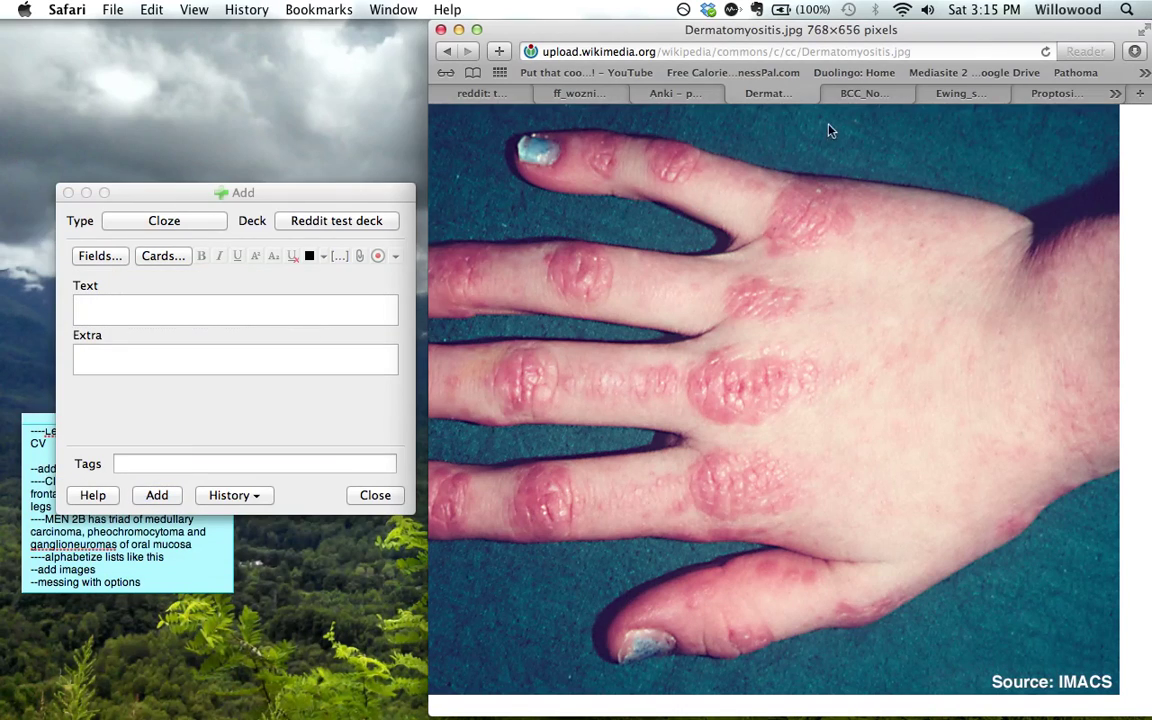
left_click(858, 93)
left_click_drag(675, 265, 330, 312)
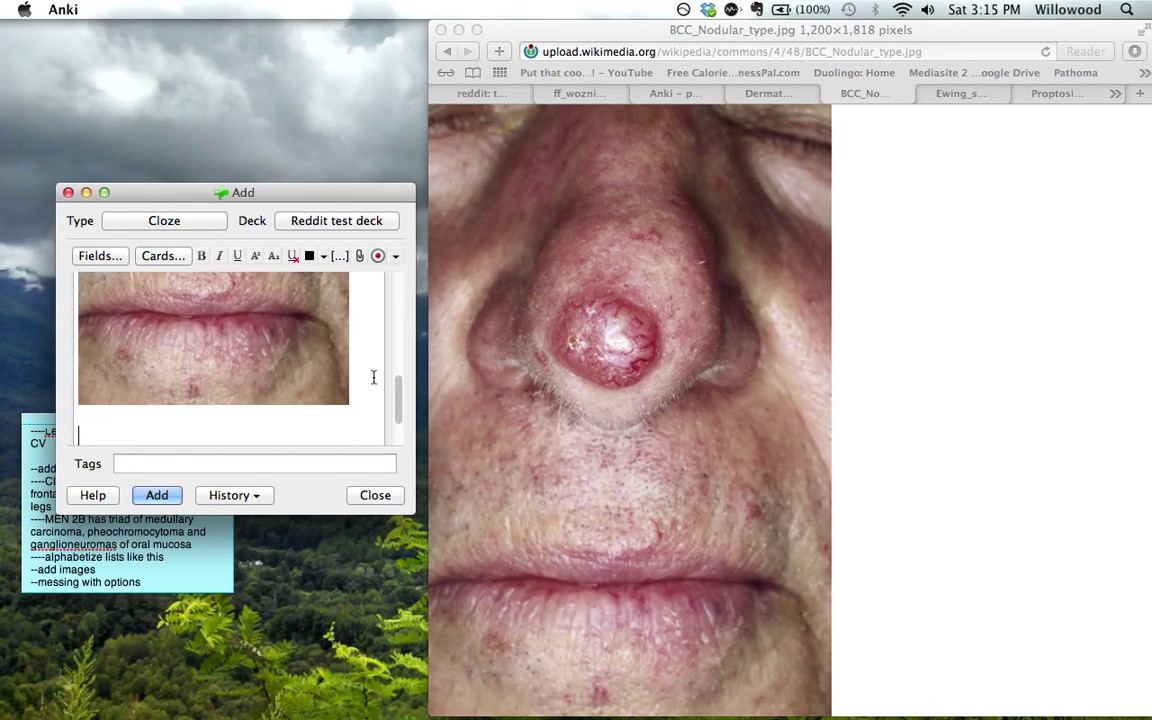
scroll(373, 377, "up", 6)
scroll(213, 377, "down", 2)
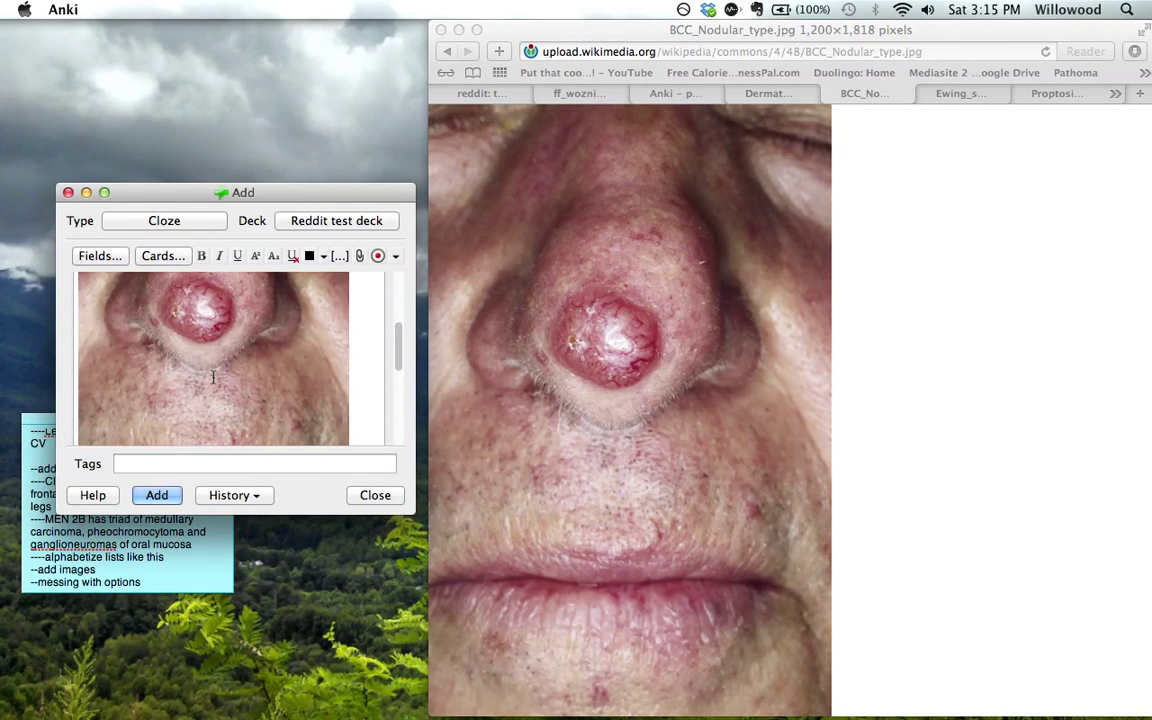
scroll(230, 350, "down", 5)
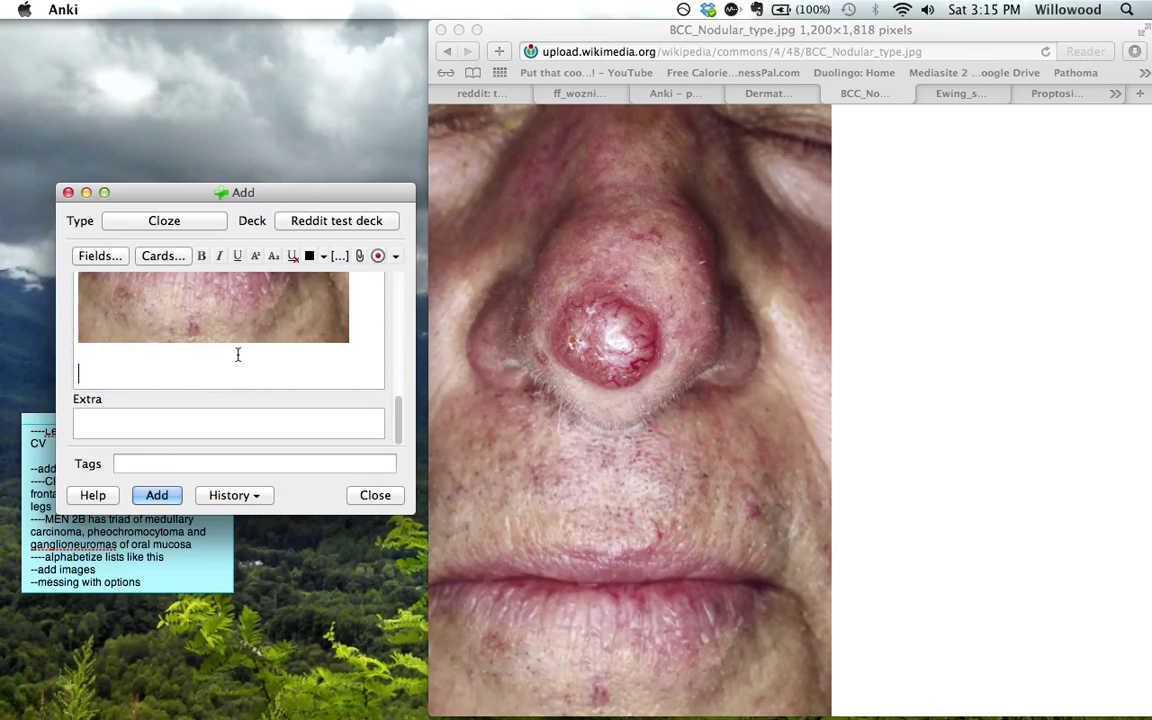
Type 'Pt has BCC', make BCC a cloze deletion, and add the note.
type("Pt has BCC")
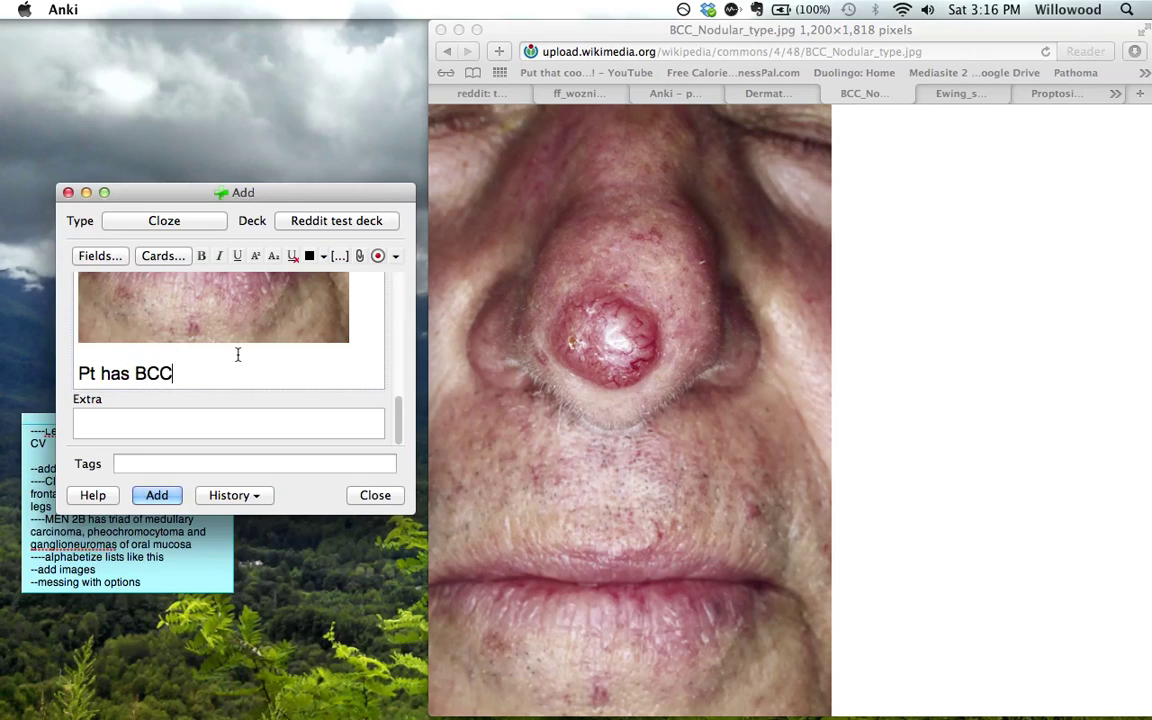
key("shift+alt+Left")
key("super+shift+c")
left_click(152, 493)
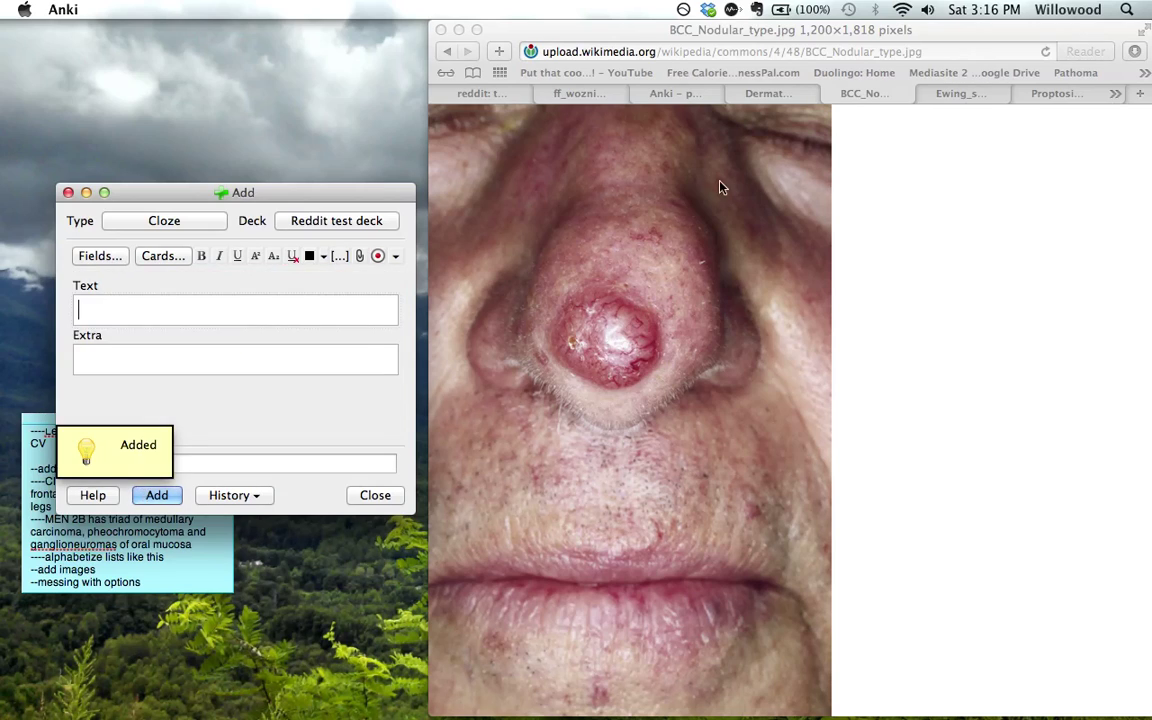
left_click(930, 96)
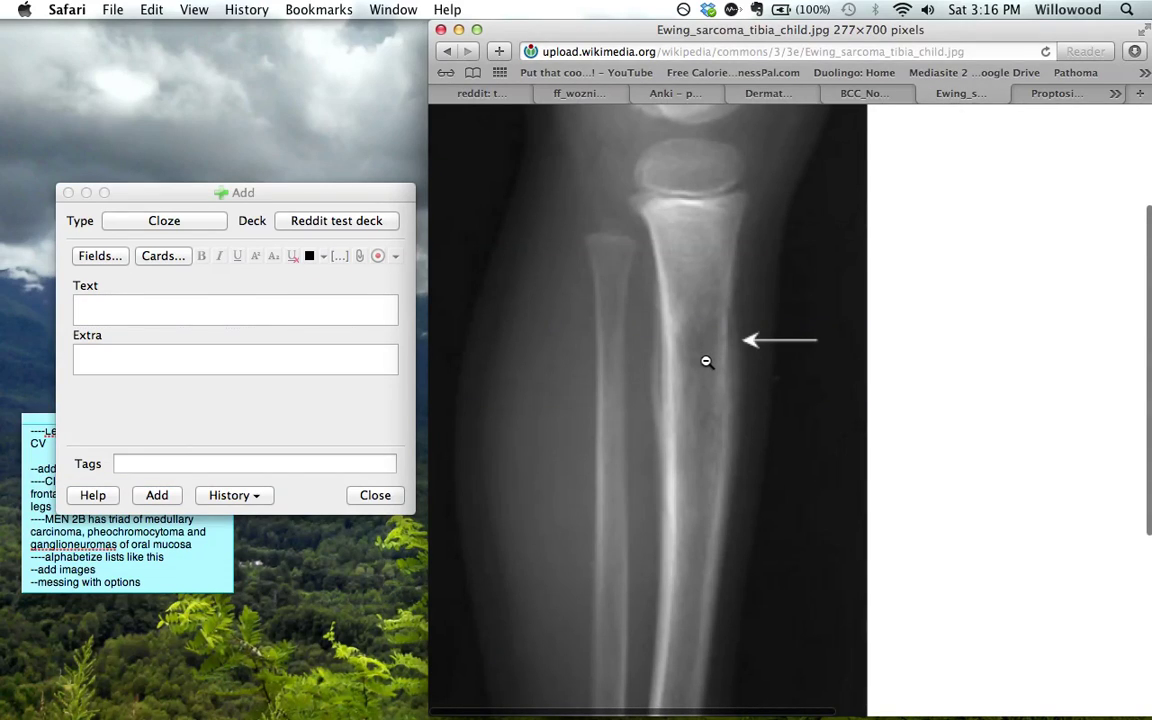
View the Ewing sarcoma tibia X-ray in Safari, then hide Safari.
scroll(707, 362, "up", 2)
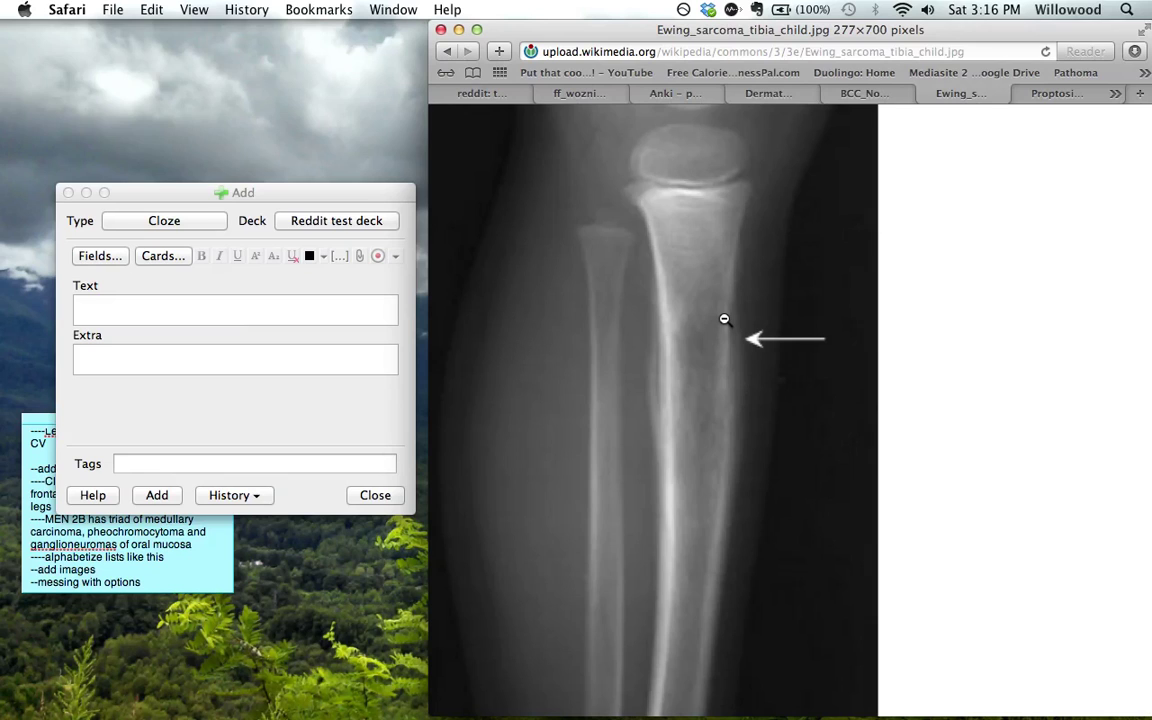
key("super+h")
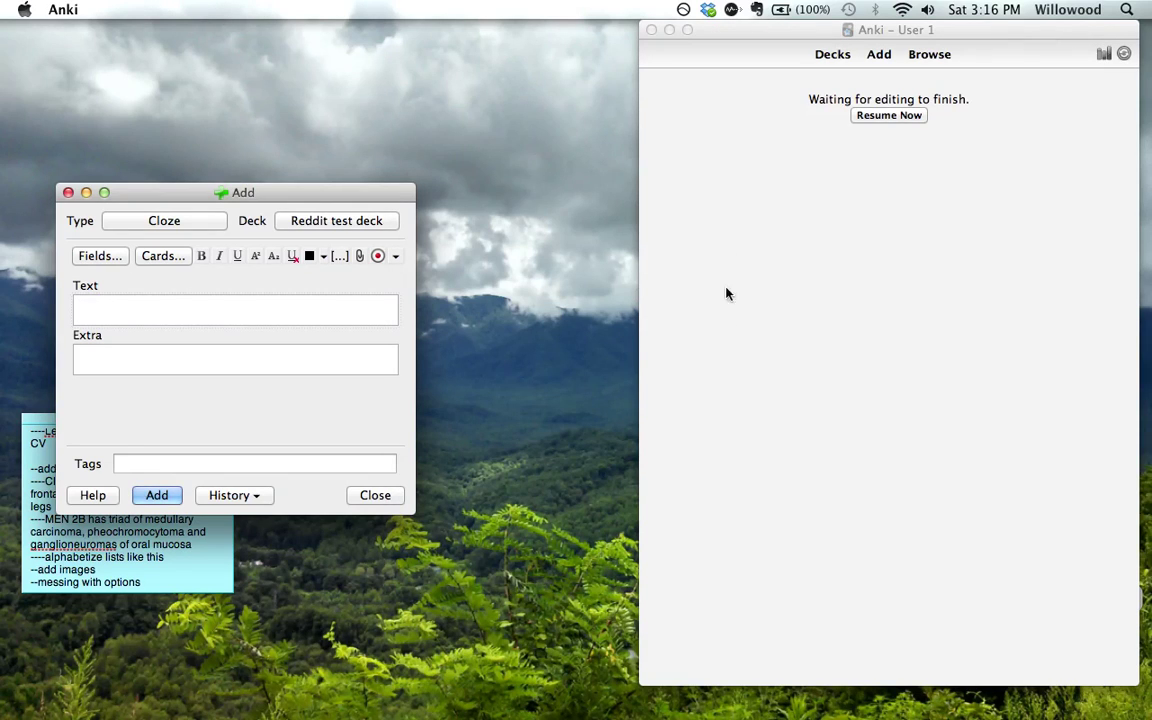
Open the newest desktop screenshot in Preview and cut out its X-ray region.
left_click_drag(728, 26, 535, 22)
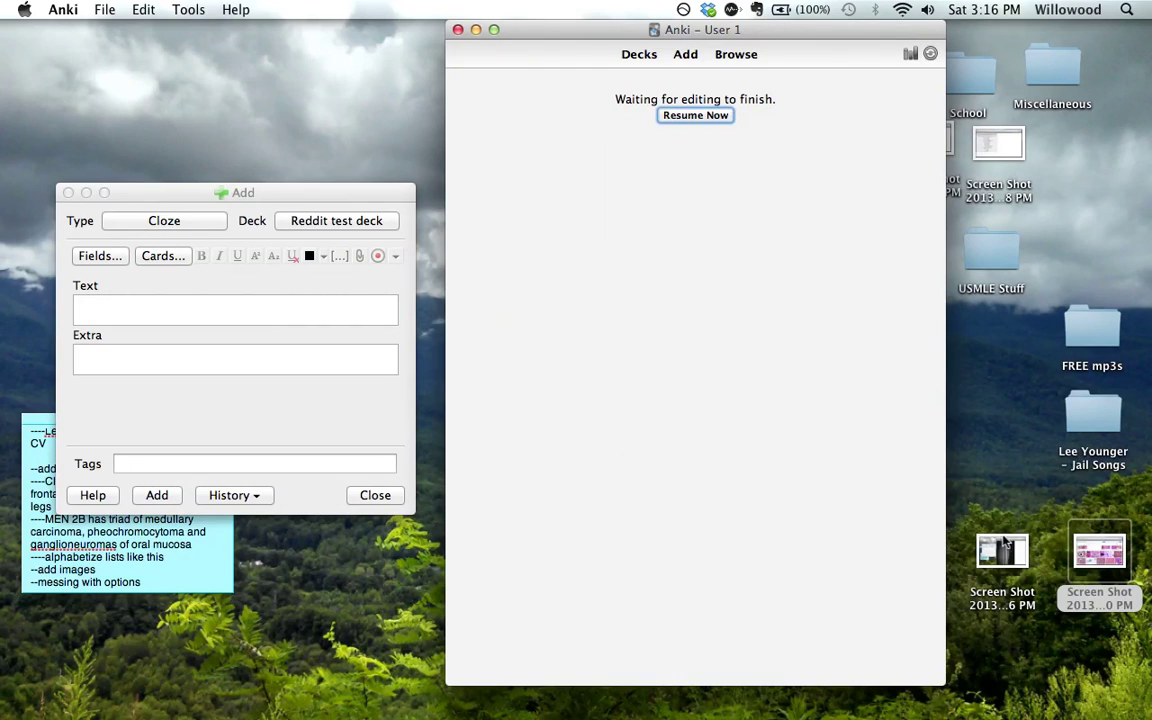
left_click(1003, 550)
double_click(1003, 550)
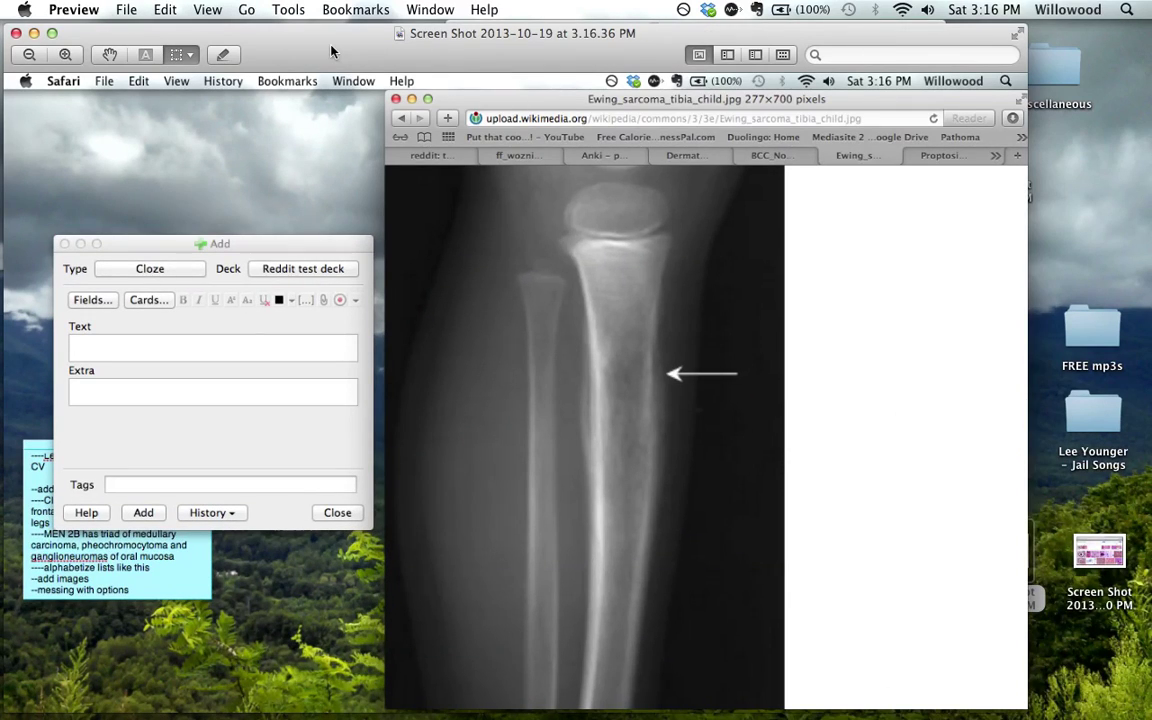
left_click_drag(297, 40, 507, 36)
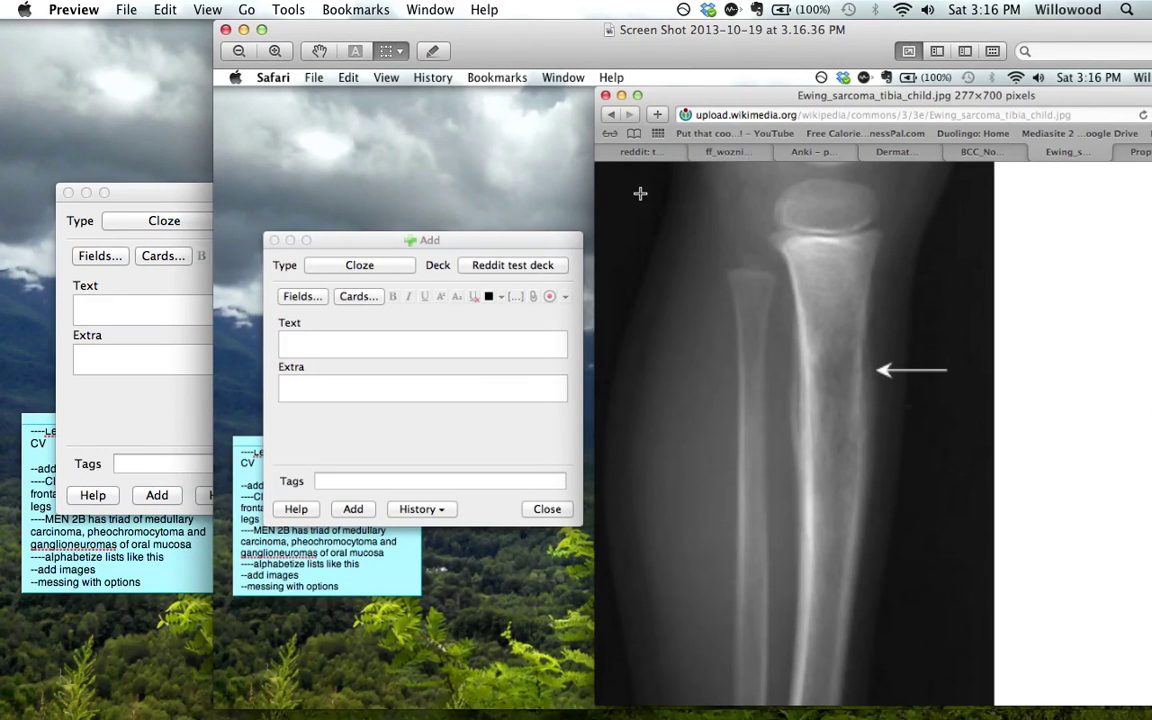
left_click_drag(643, 182, 979, 634)
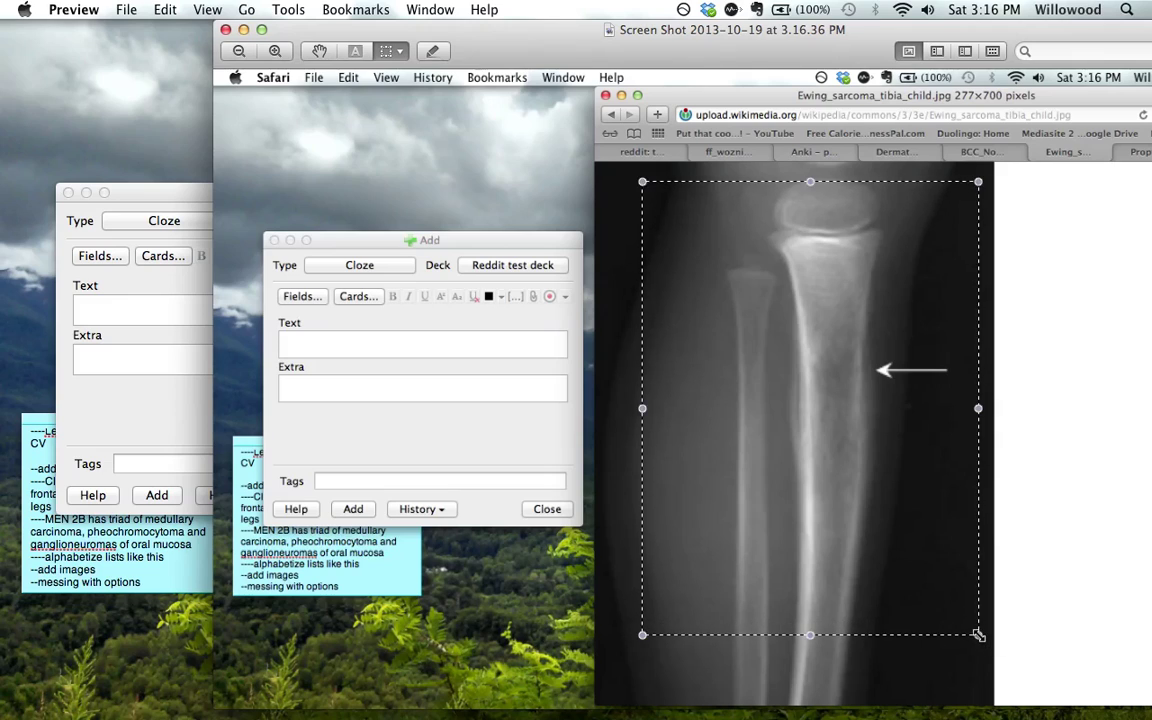
key("super+x")
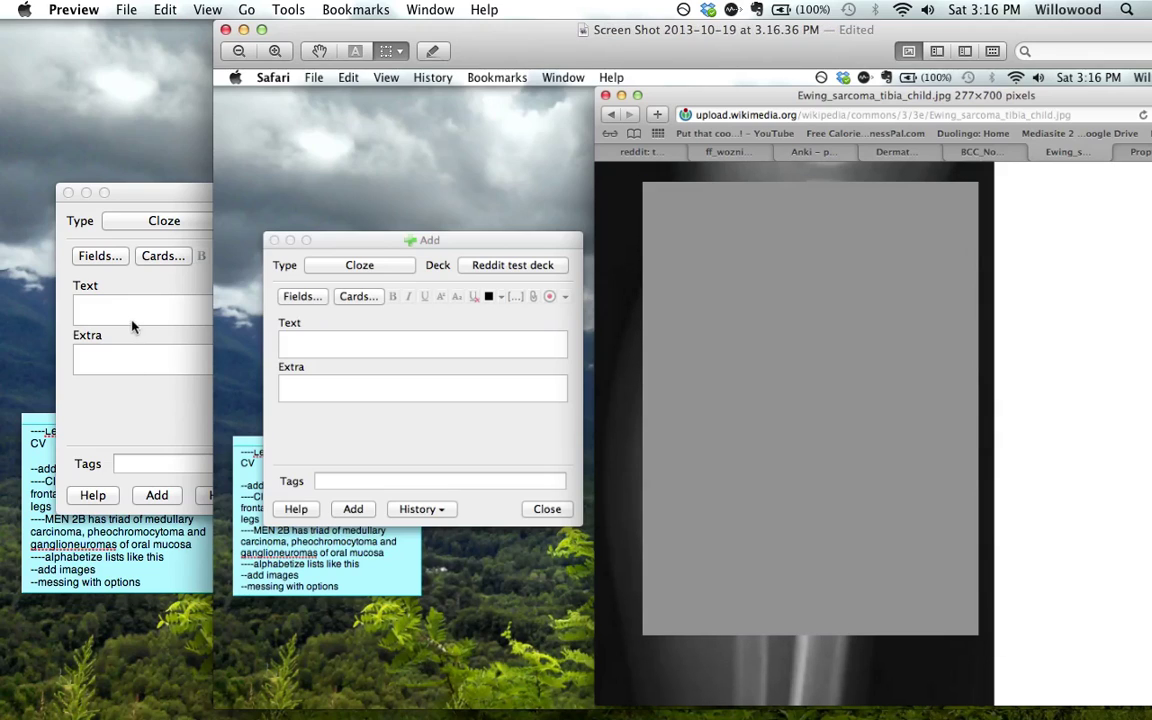
left_click(132, 316)
Paste the cropped Ewing X-ray into the Text field and start a new line.
key("super+v")
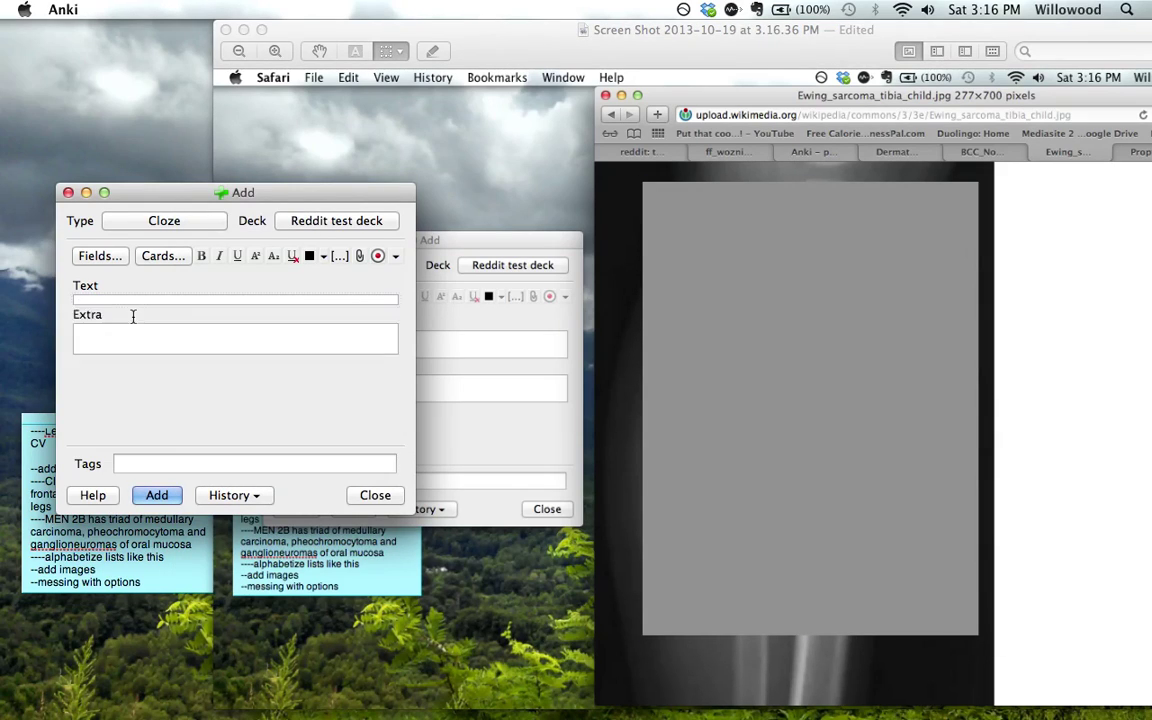
scroll(367, 392, "down", 5)
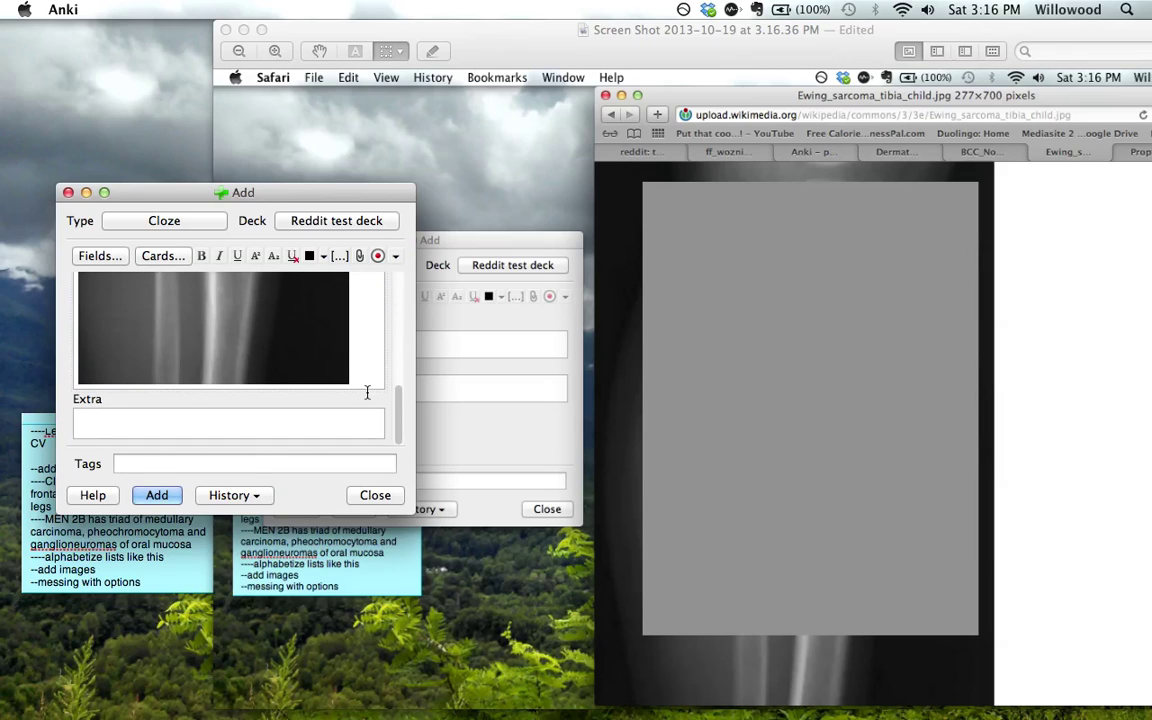
scroll(367, 392, "up", 3)
scroll(367, 392, "down", 3)
key("Return")
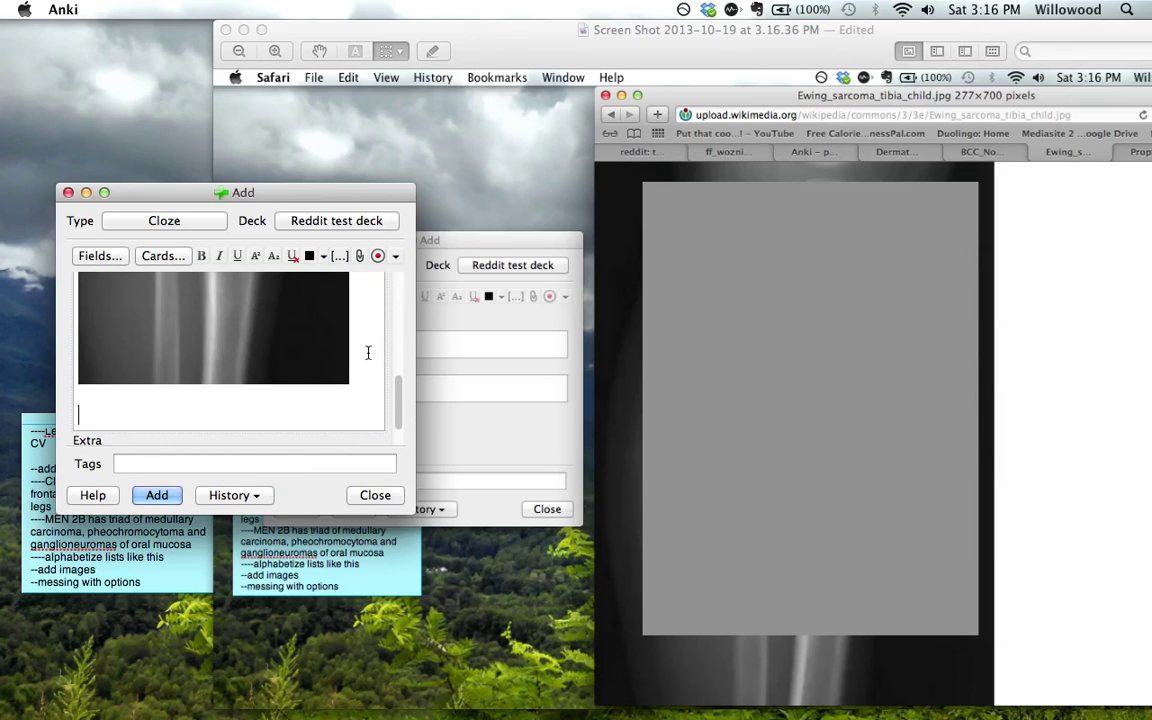
Write 'Dz is {{c1::Ewings sarcoma}}', add the note, and close the Preview screenshot.
type("Dz is Ewings")
key("super+shift+Left")
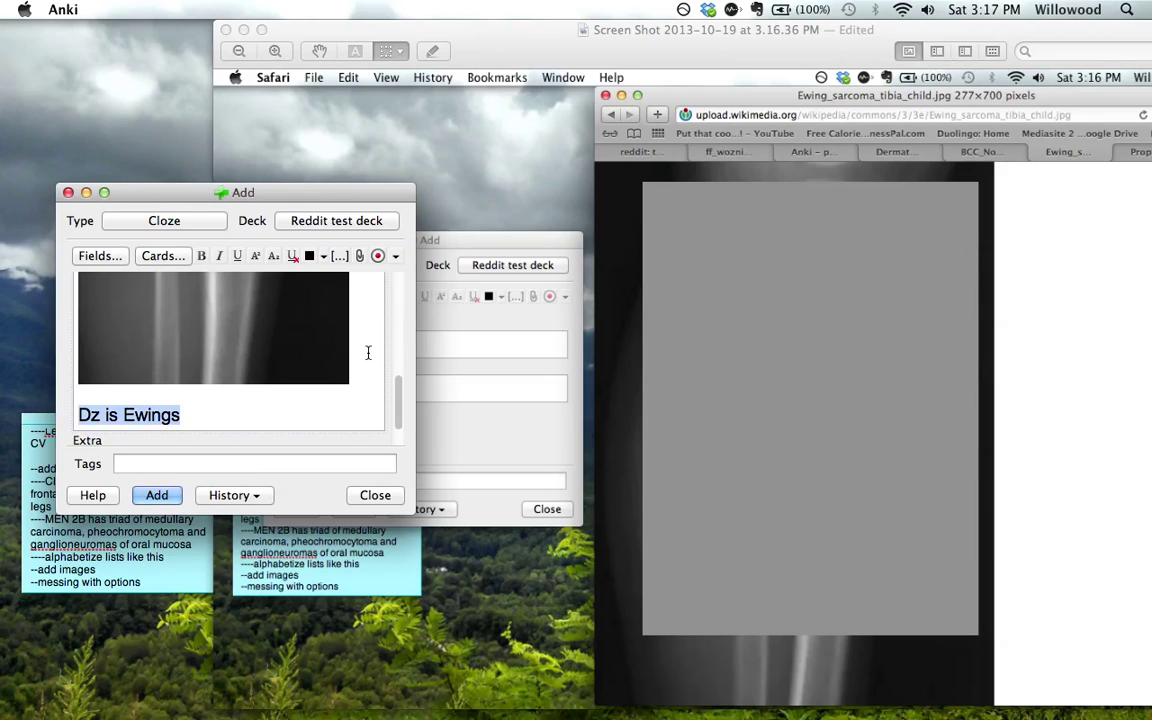
key("Right")
type("sarcoma")
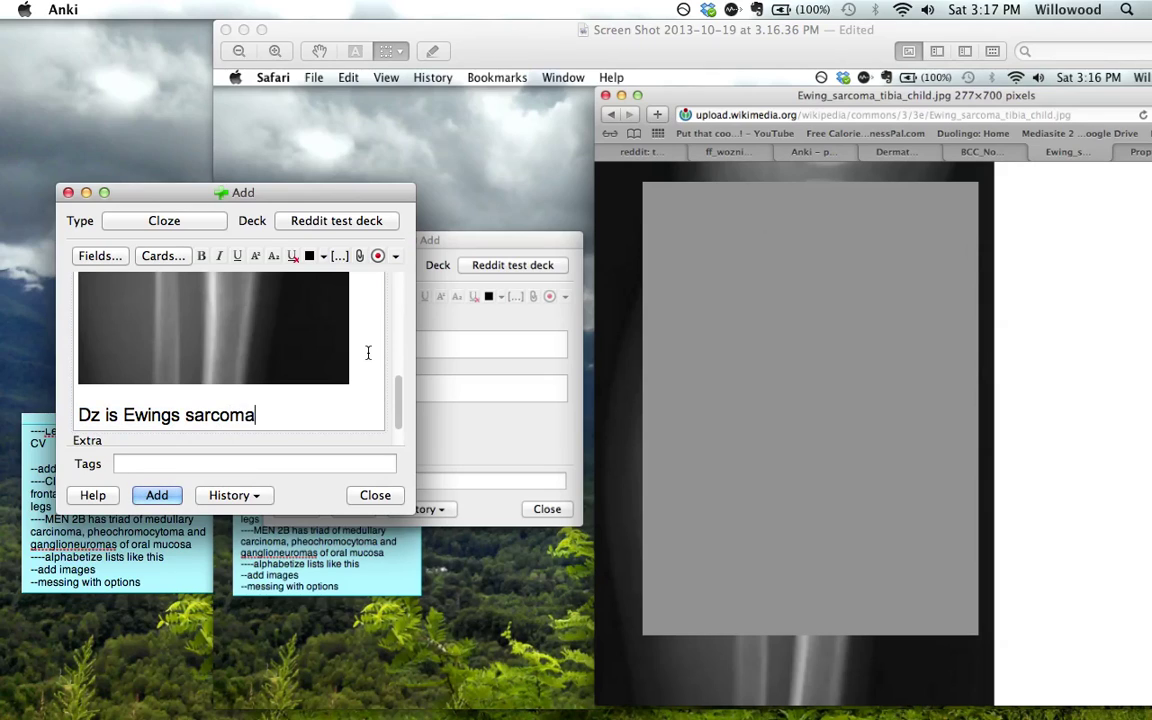
key("alt+shift+Left")
key("alt+shift+Left")
key("super+shift+c")
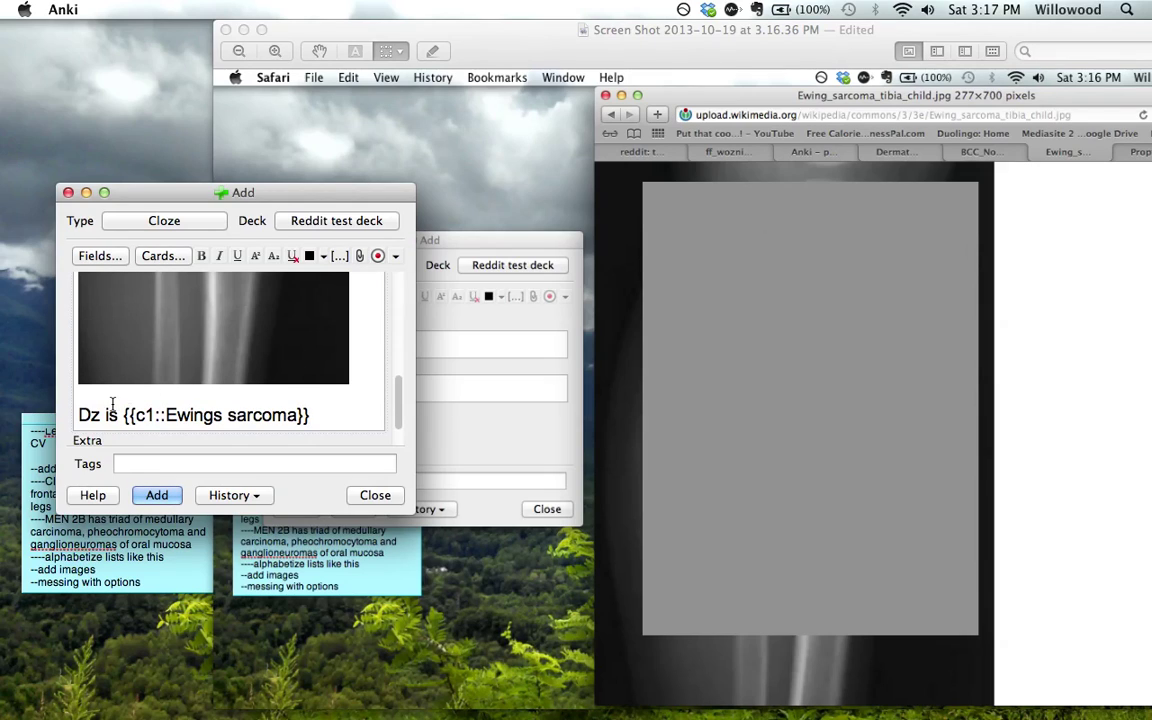
left_click(157, 497)
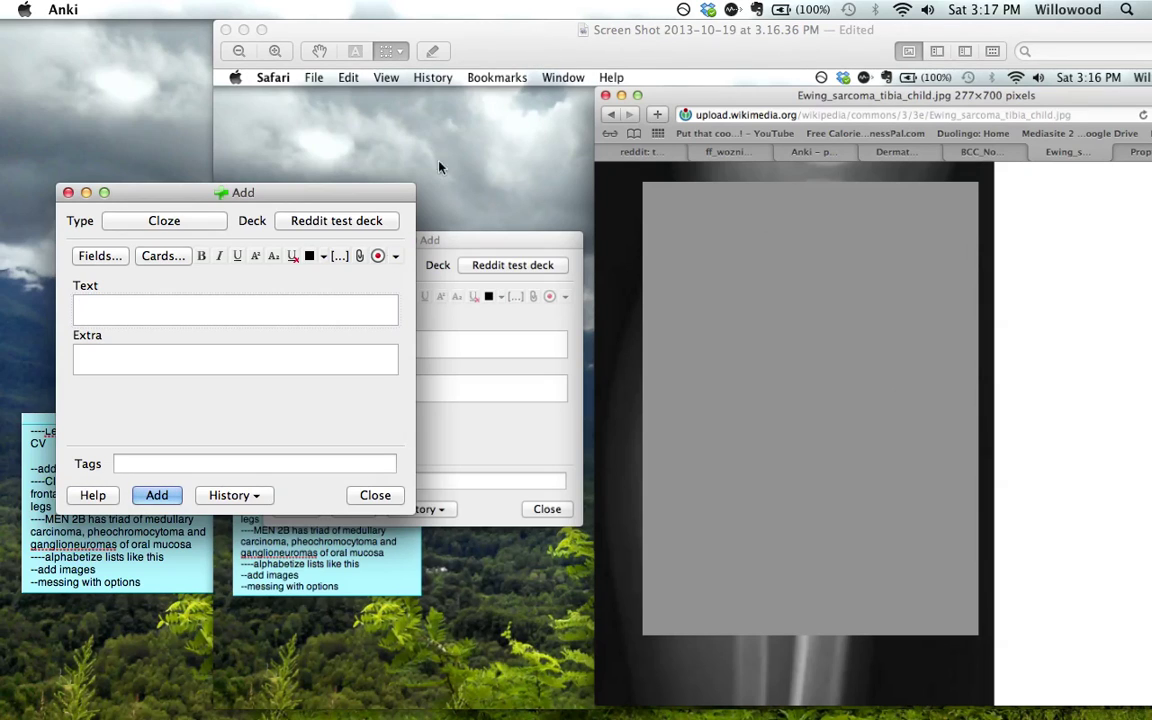
left_click(500, 48)
key("super+w")
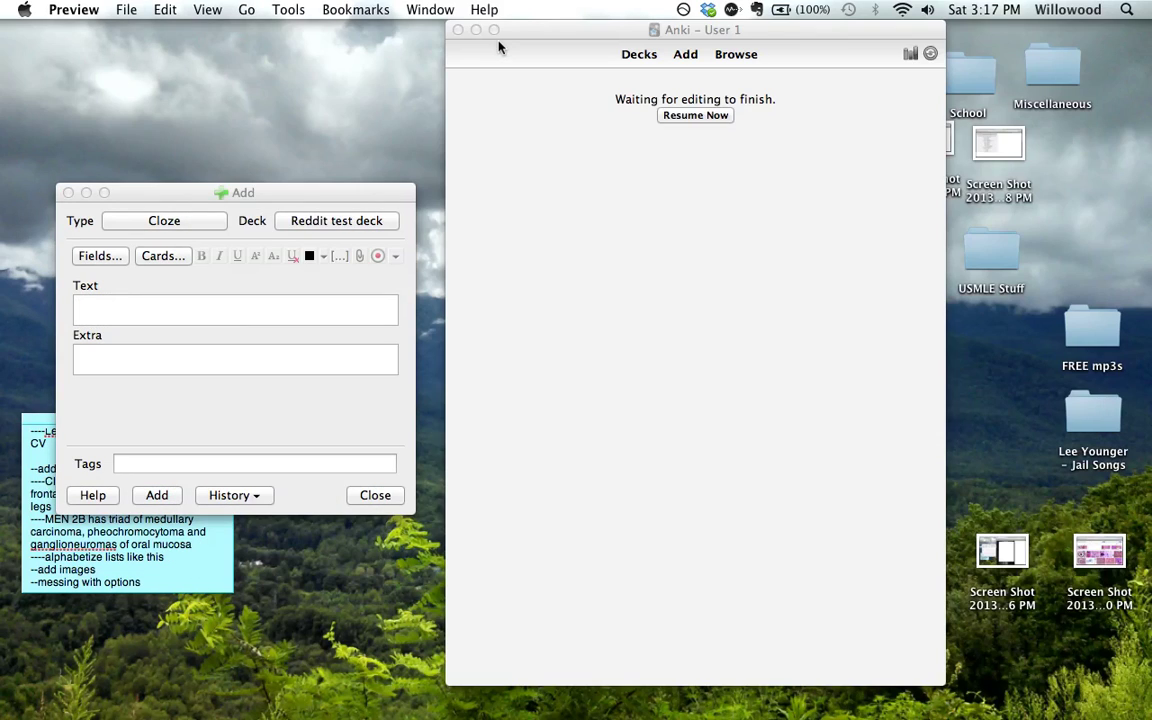
Resume Anki, study Reddit test deck, and answer the nose BCC and hand dermatomyositis cards.
left_click(697, 116)
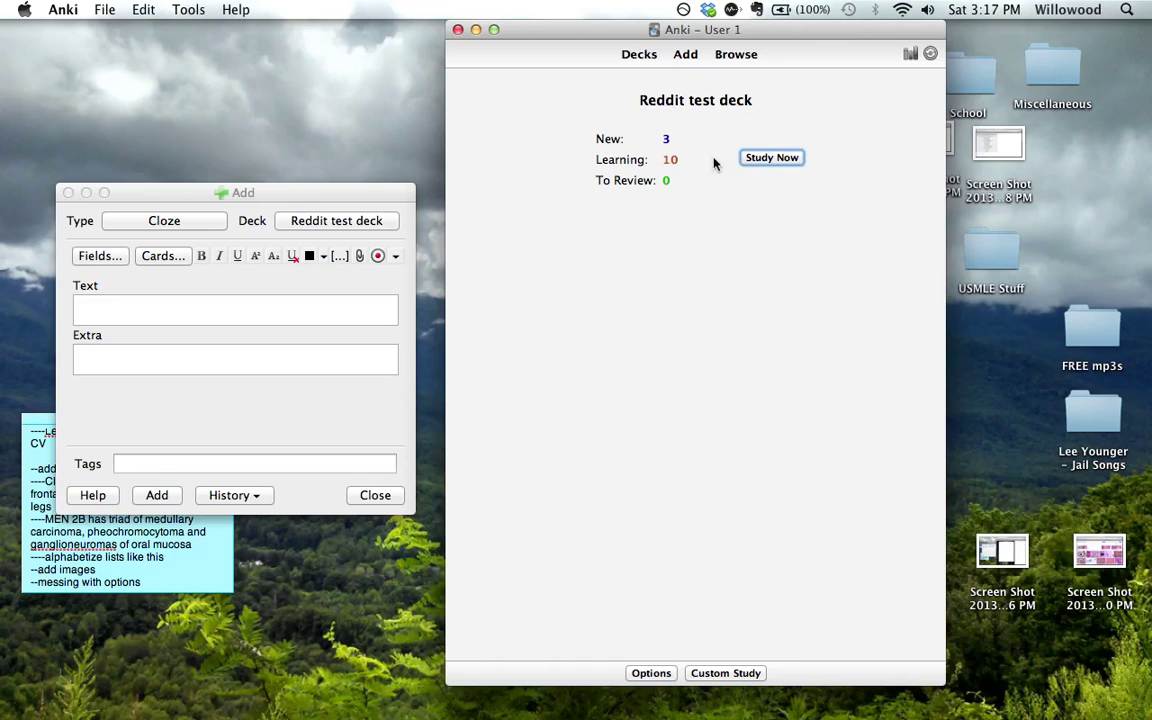
left_click(760, 160)
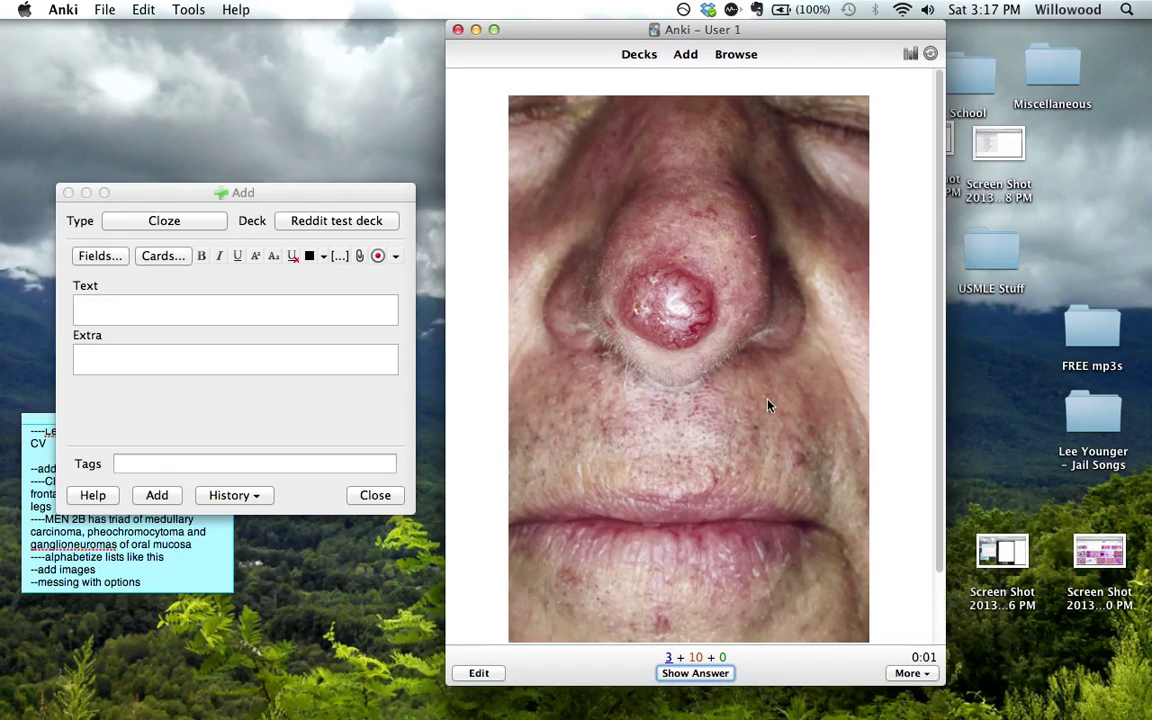
scroll(768, 405, "down", 3)
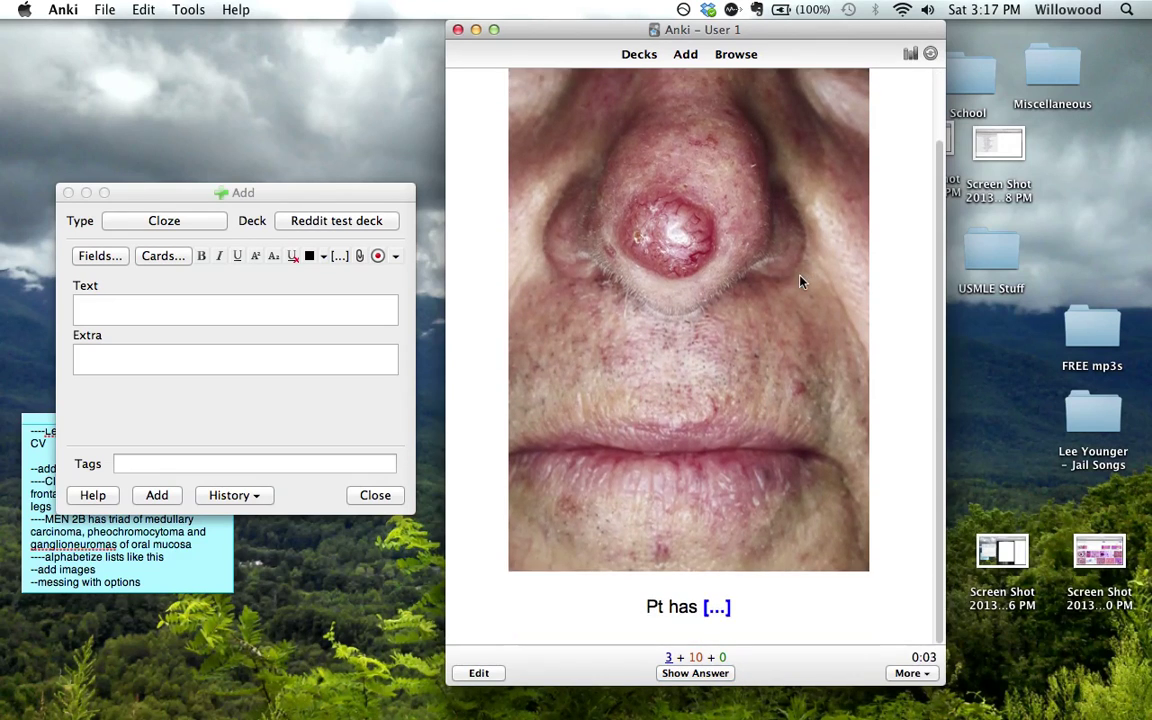
key("space")
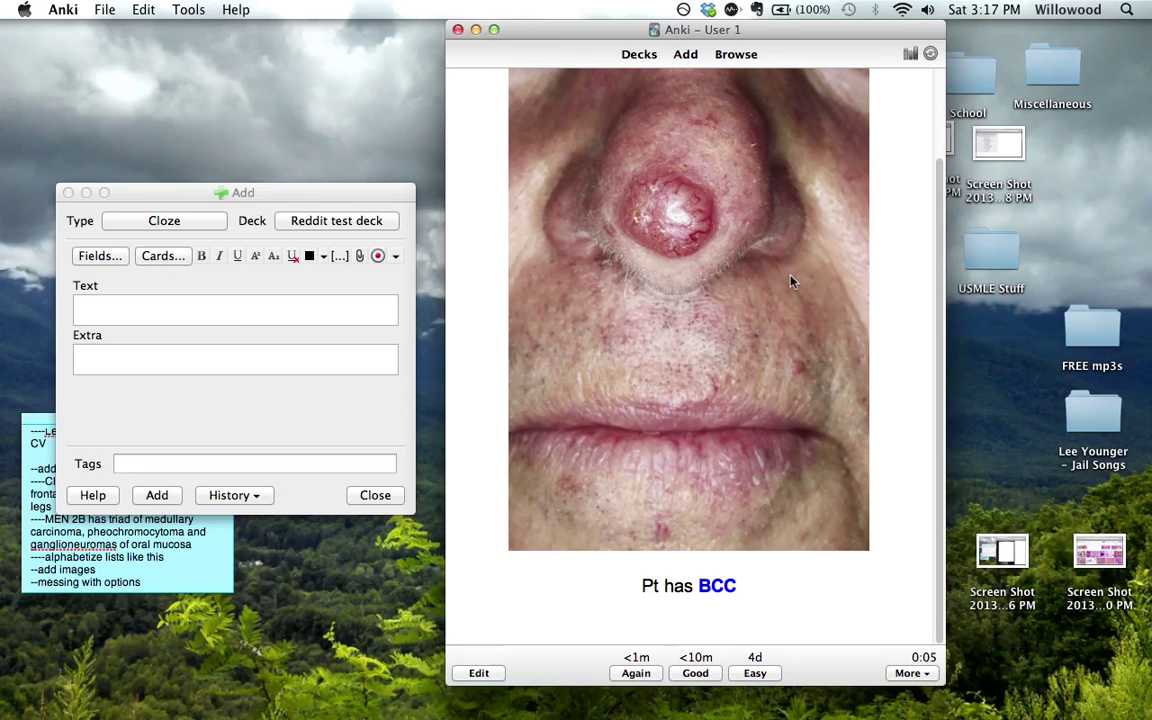
key("space")
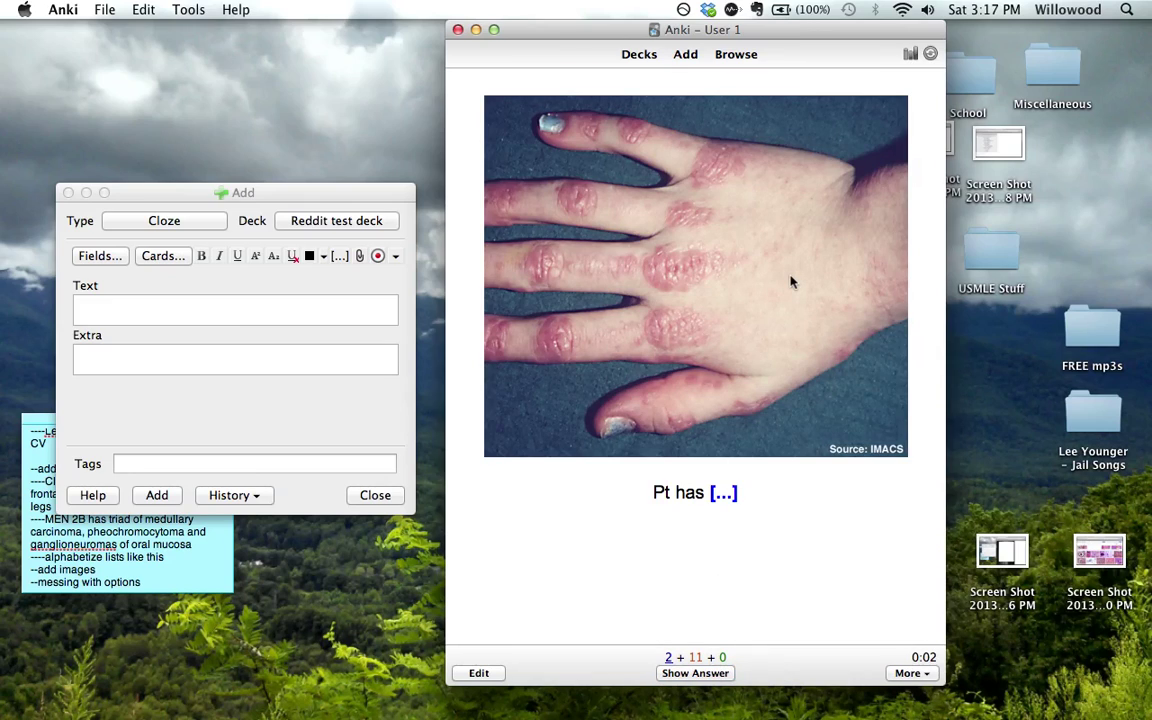
key("space")
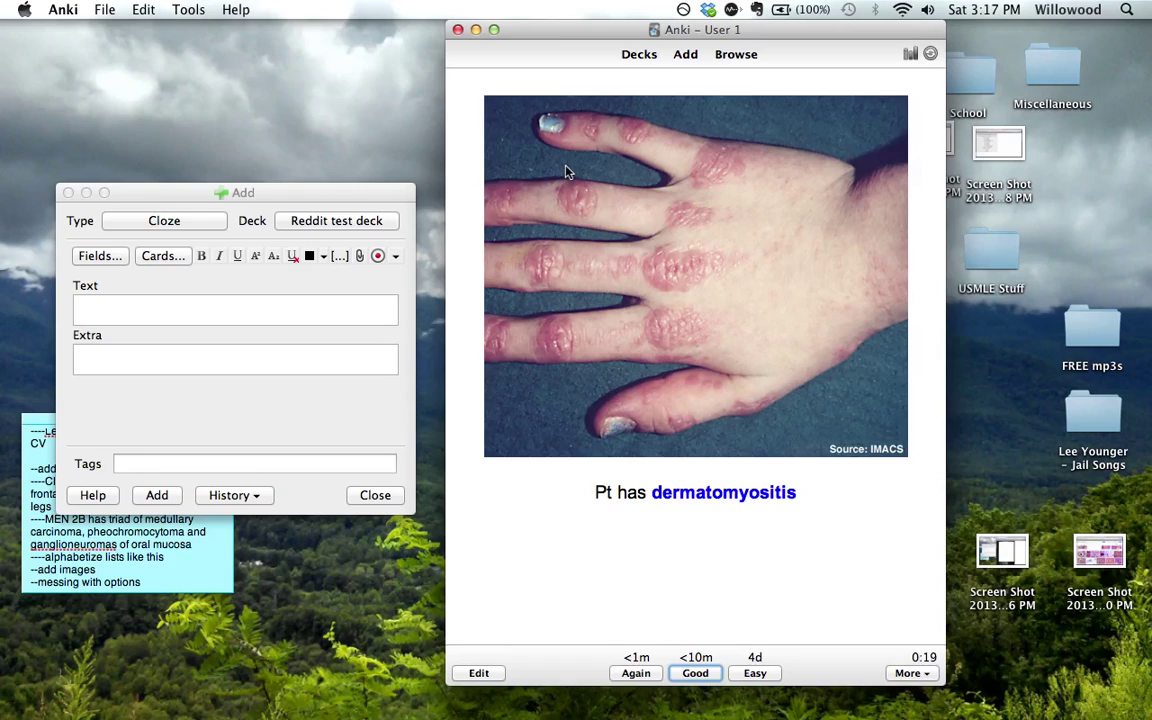
key("space")
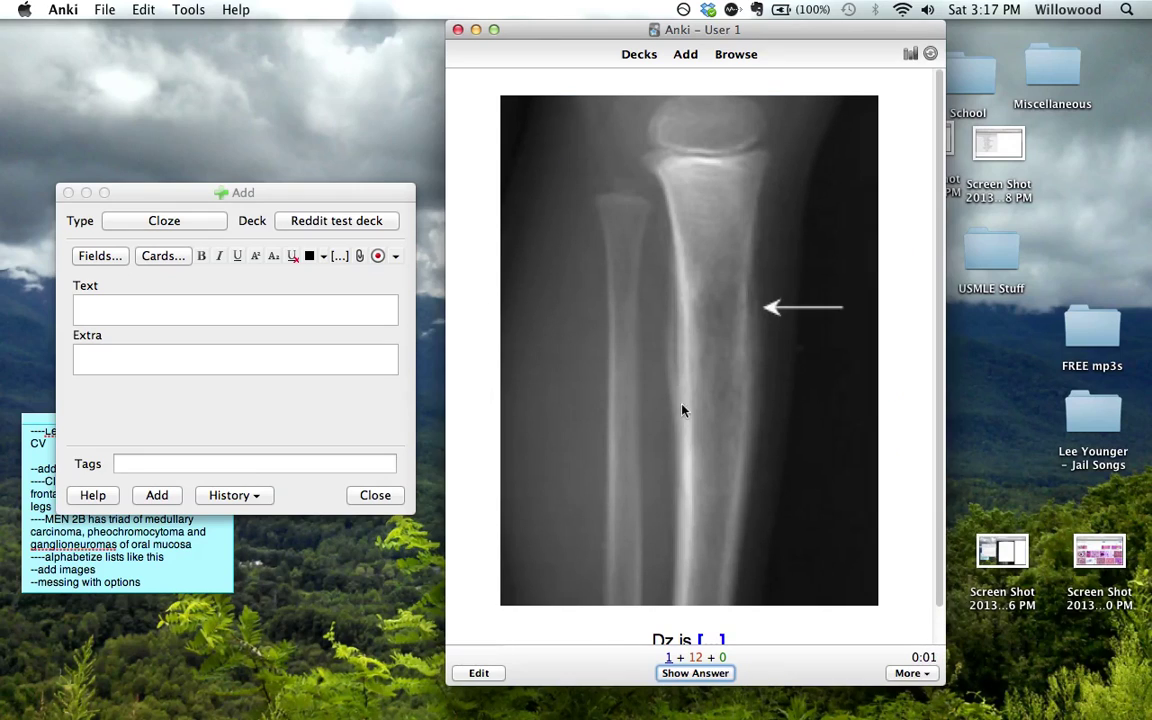
Reveal and rate the Ewing sarcoma X-ray card, then return to the deck list.
scroll(686, 494, "down", 1)
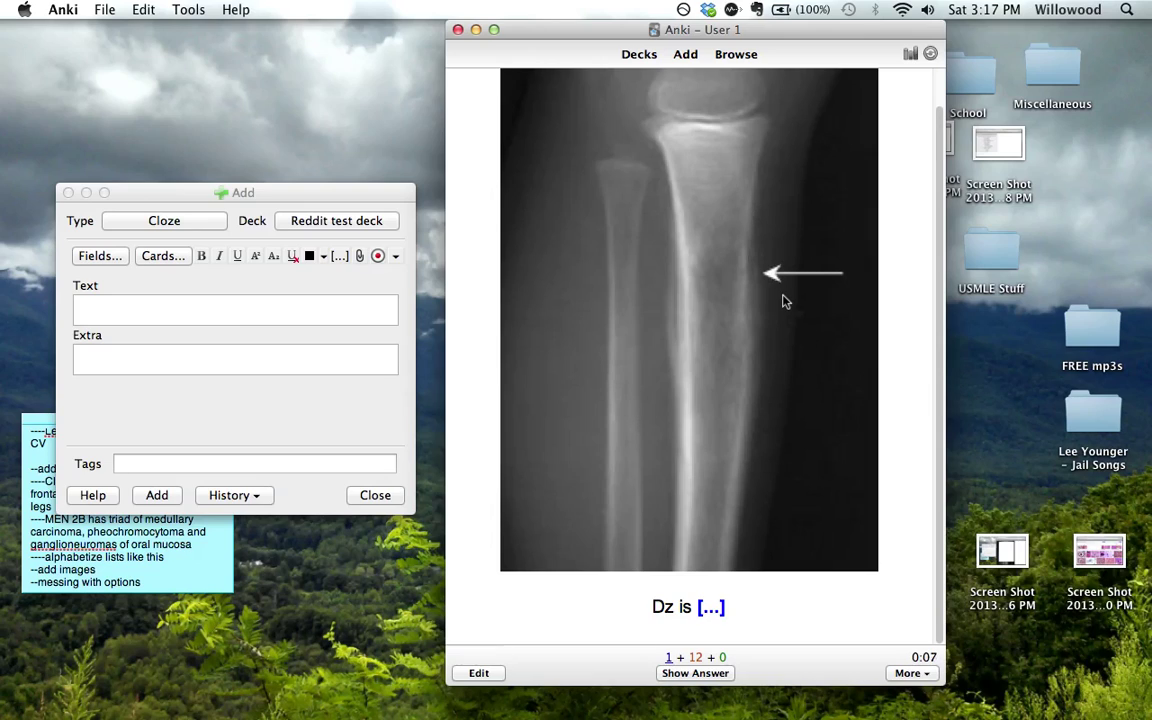
key("space")
key("space")
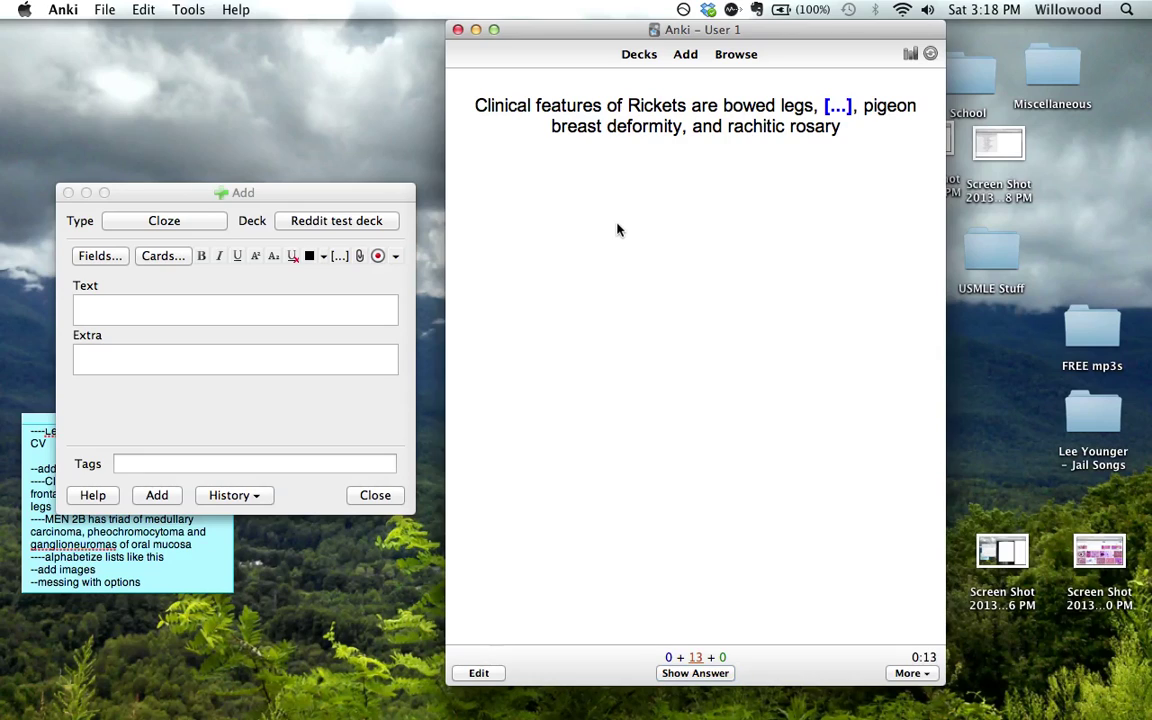
key("d")
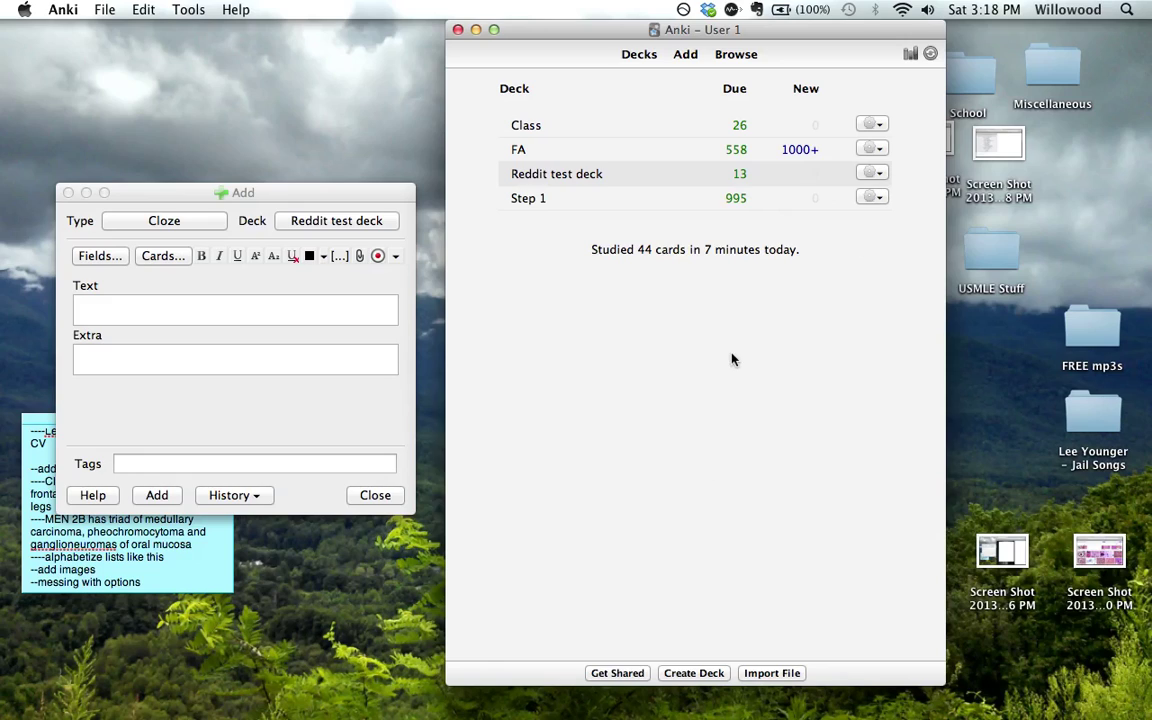
Open Reddit test deck's options, keep new cards in random order, and view the Reviews settings.
left_click(871, 173)
left_click(922, 205)
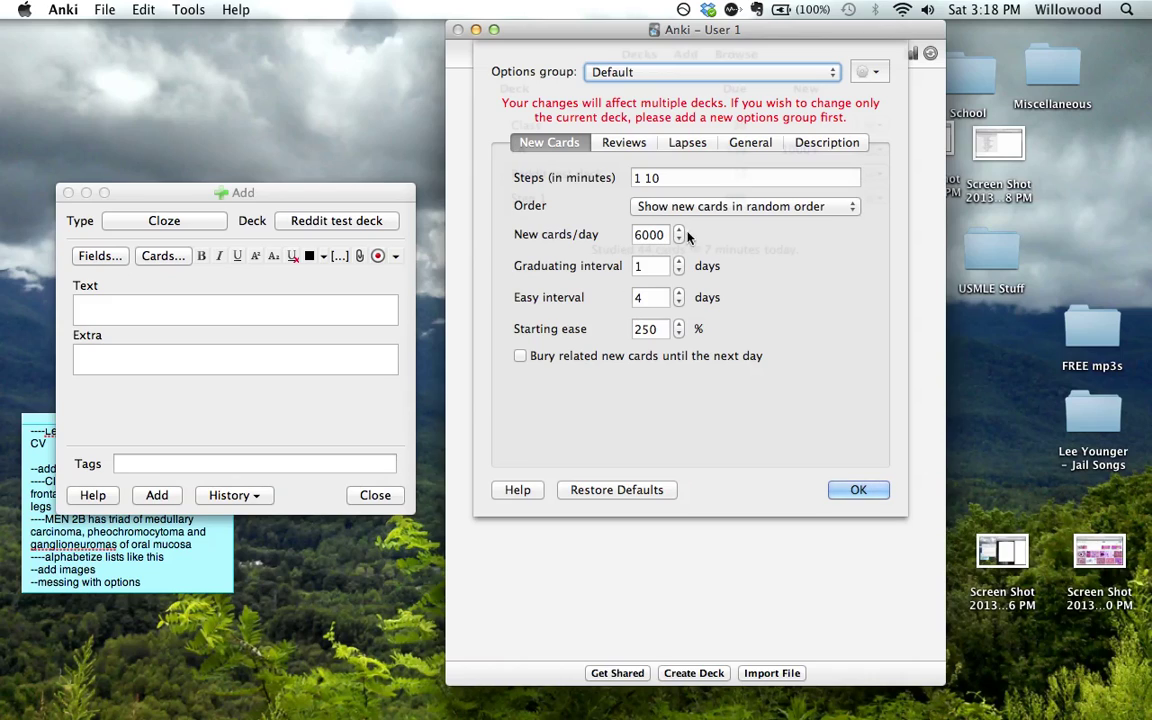
left_click(703, 208)
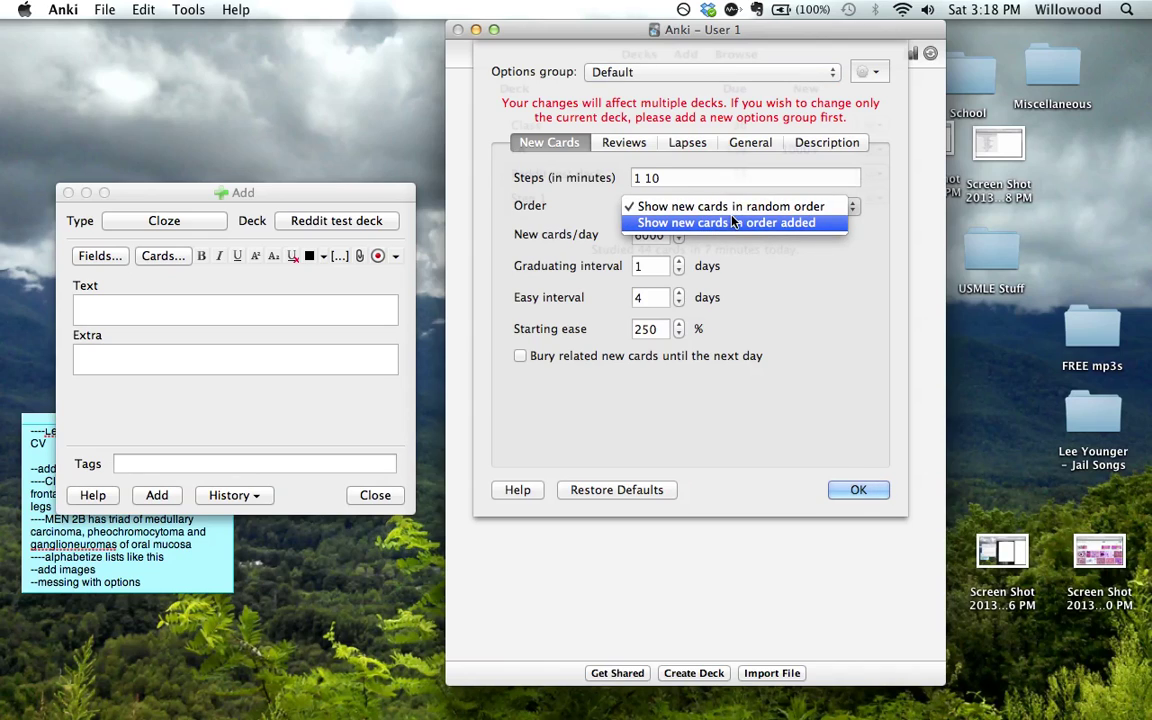
left_click(765, 207)
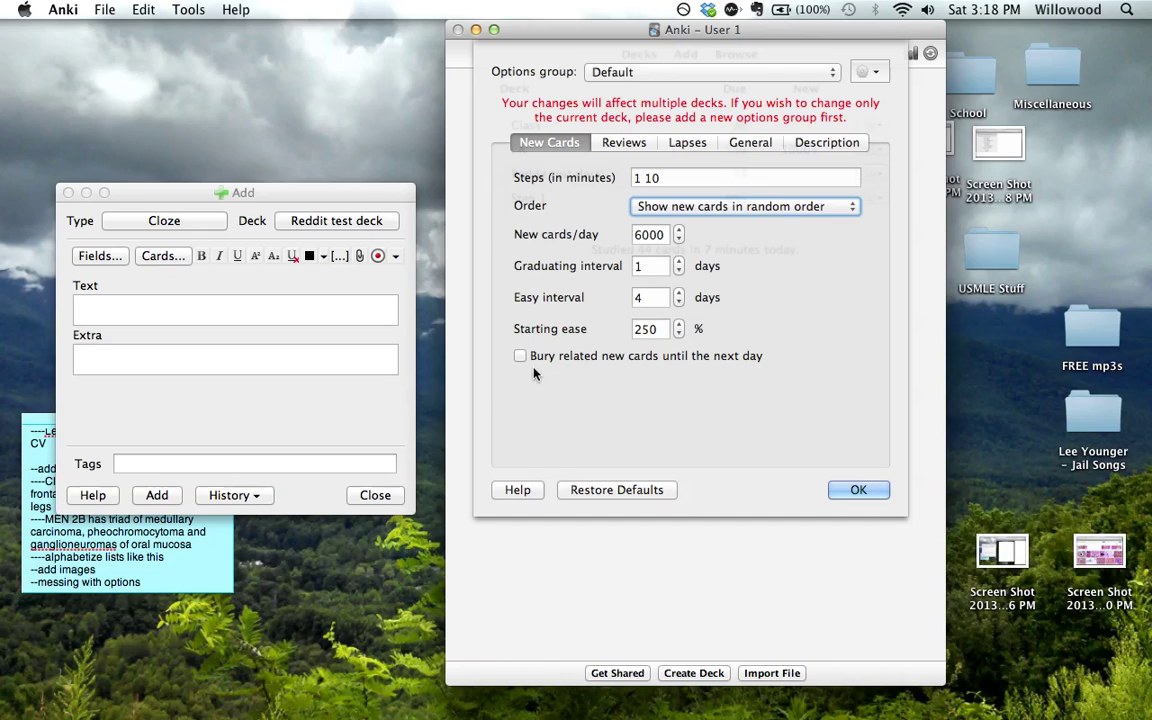
left_click(622, 142)
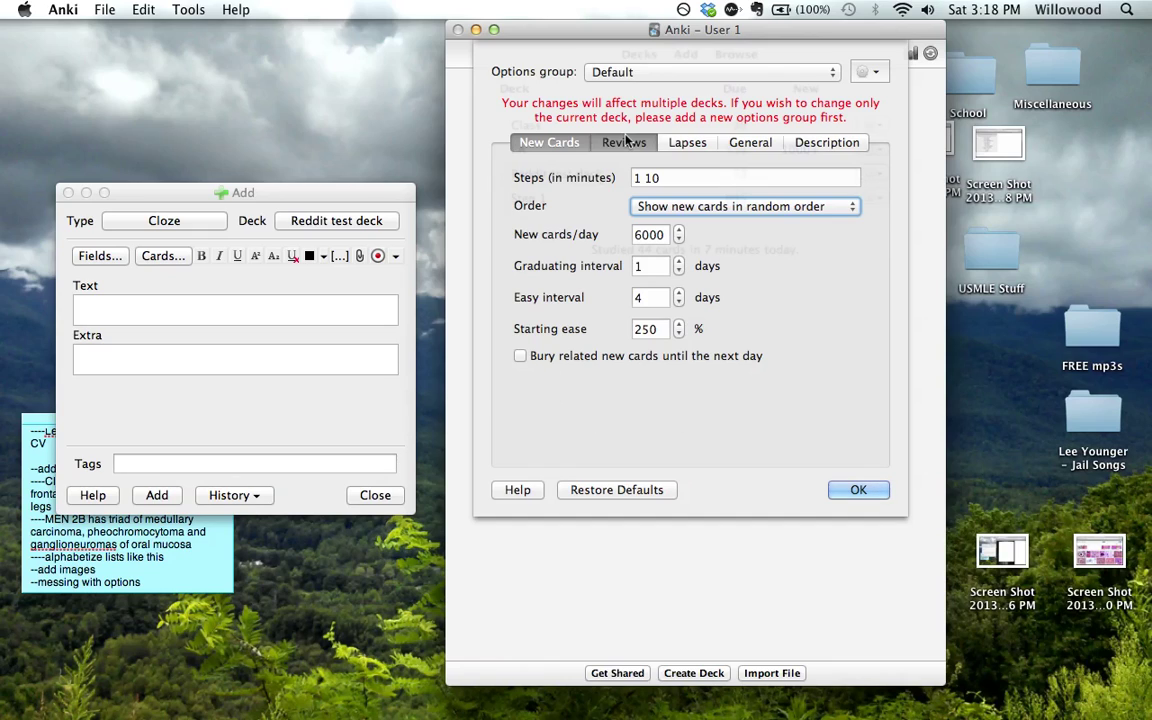
Look over the New Cards and Reviews settings, then show the Lapses settings: 10-minute steps, leech threshold 18.
left_click(549, 142)
left_click(608, 143)
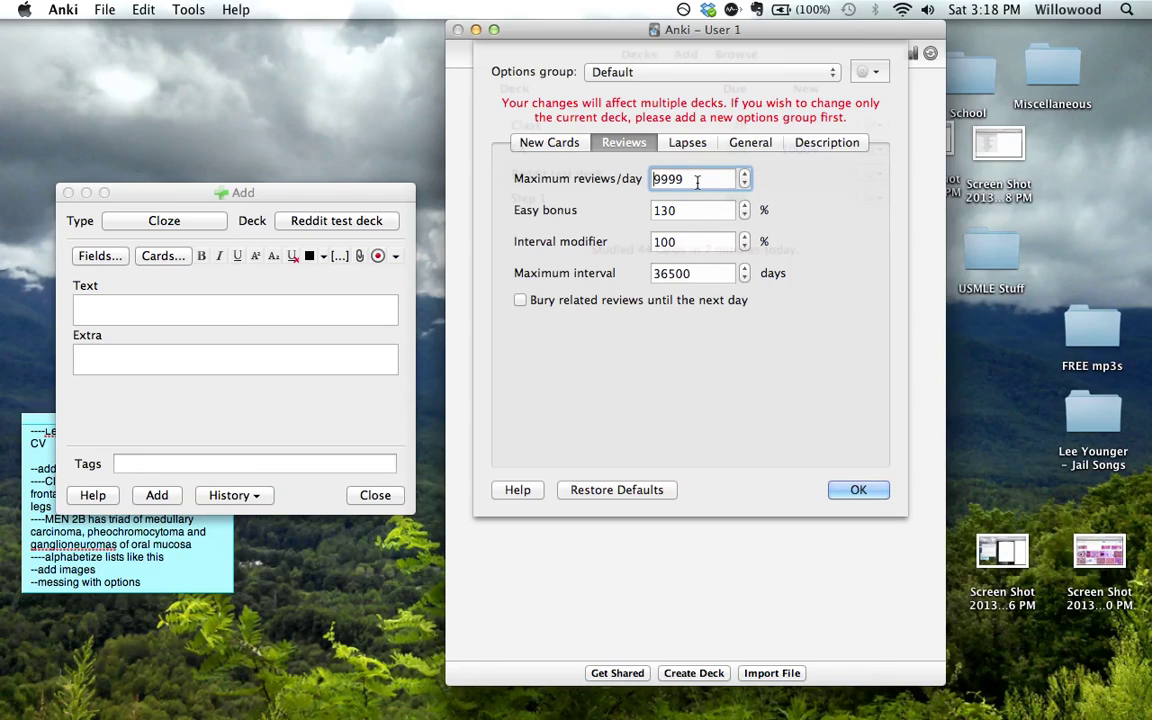
left_click(687, 143)
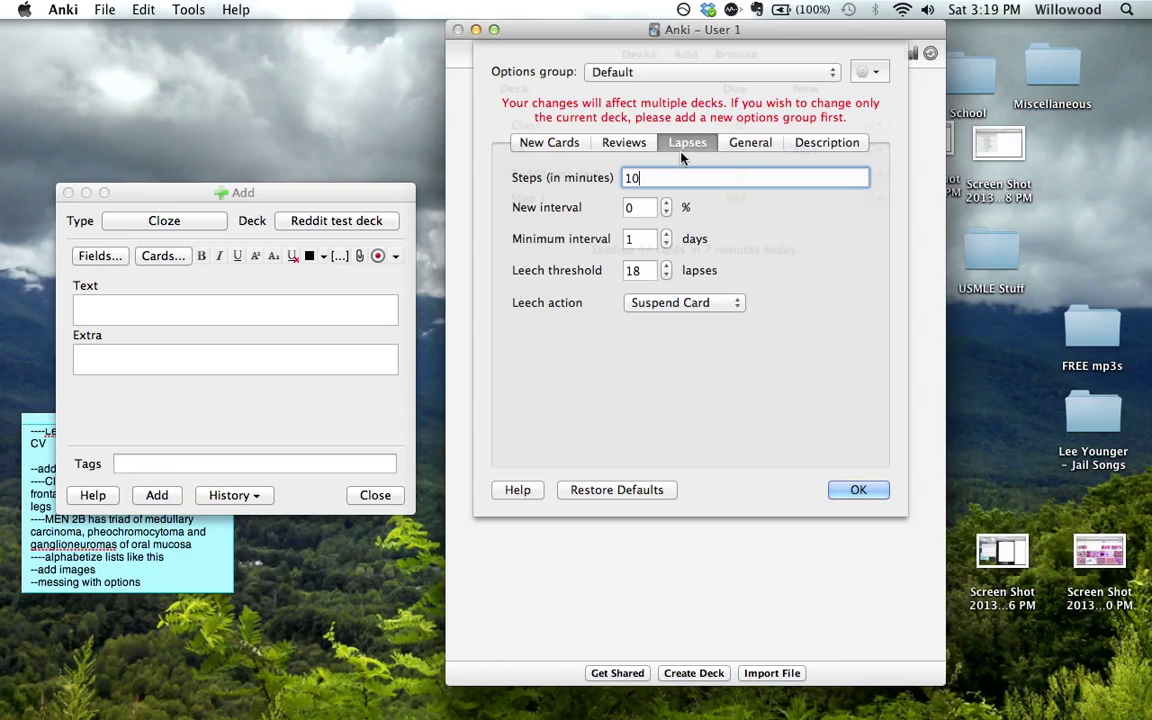
Raise the leech threshold to 30 lapses and keep Suspend Card as the leech action.
left_click(666, 266)
left_click(666, 266)
left_click(666, 266)
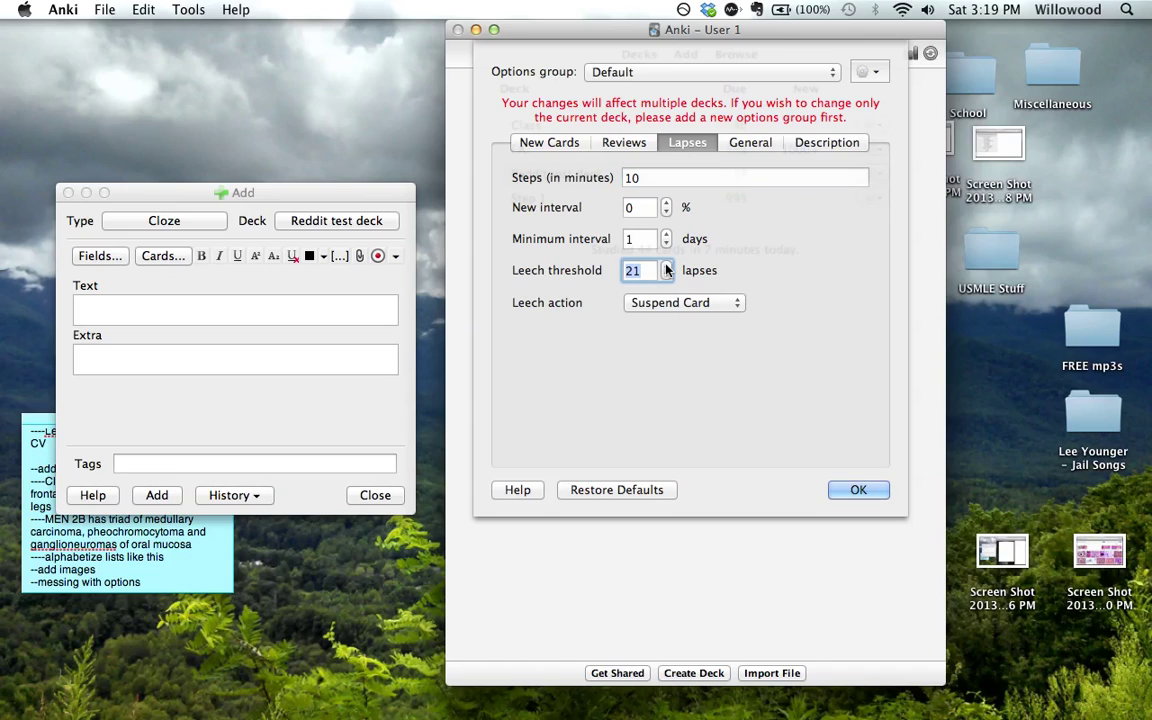
left_click(666, 266)
left_click(666, 266)
left_click(666, 266)
left_click(666, 266)
left_click(666, 266)
left_click(666, 266)
left_click(666, 266)
left_click(666, 266)
left_click(662, 303)
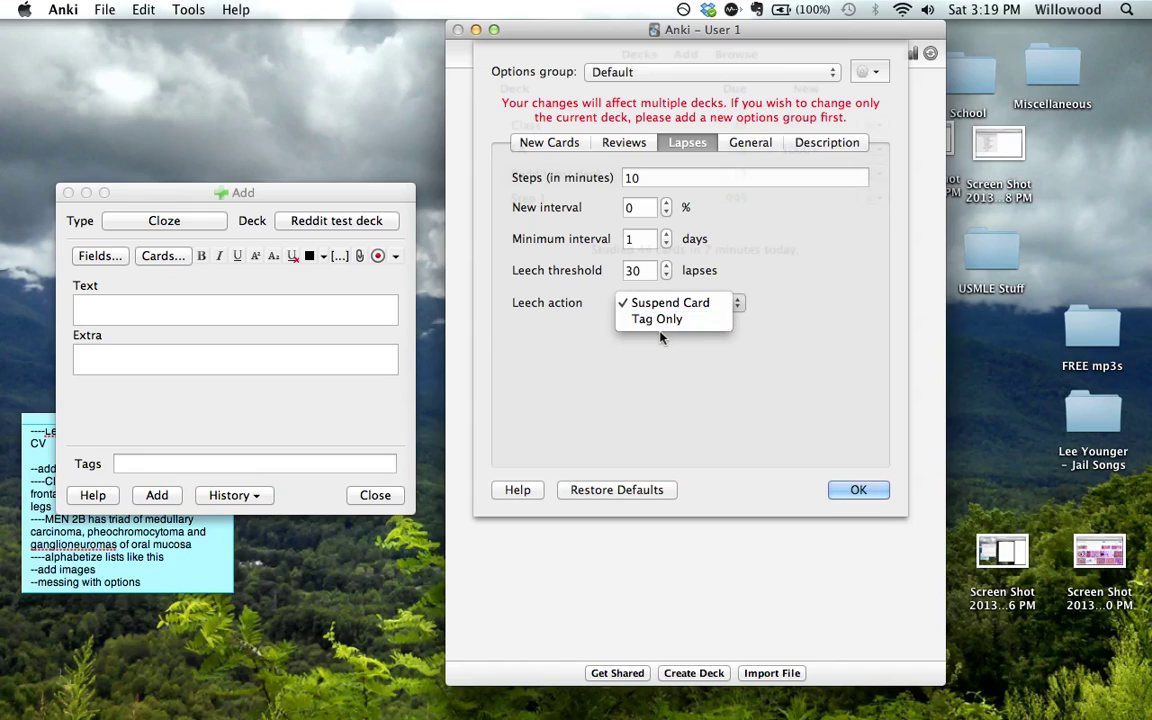
left_click(666, 304)
Browse the General, Description and New Cards tabs, then save and close the deck options.
left_click(748, 143)
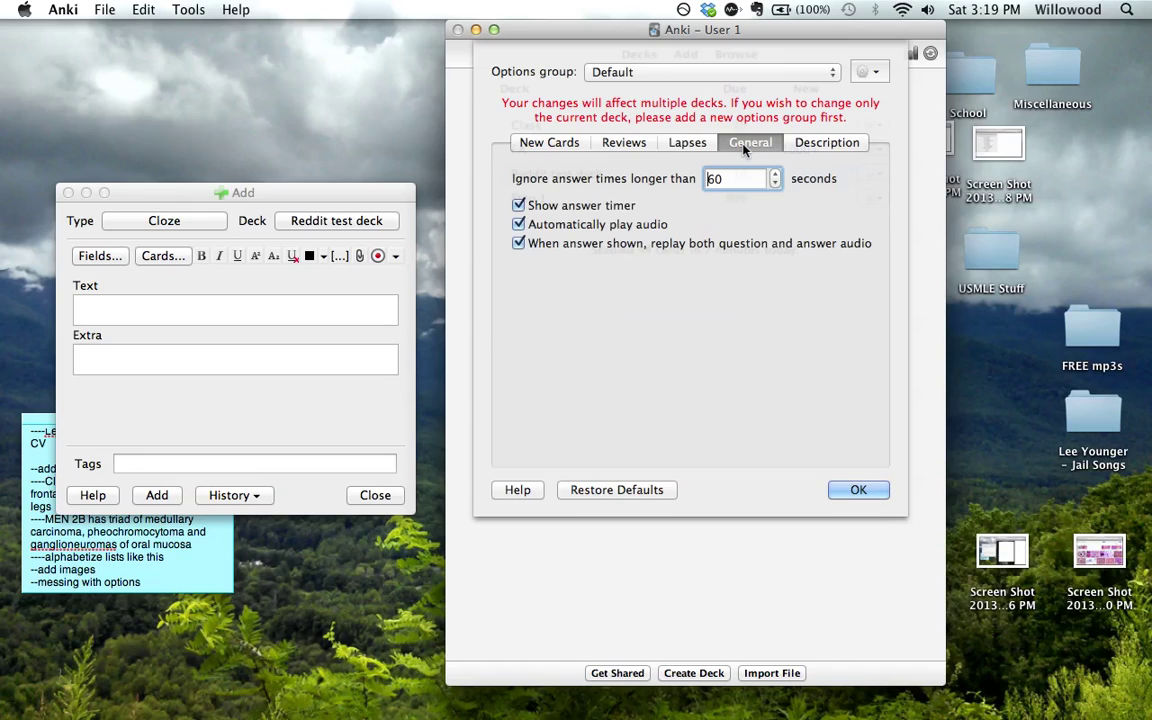
left_click(826, 142)
left_click(556, 145)
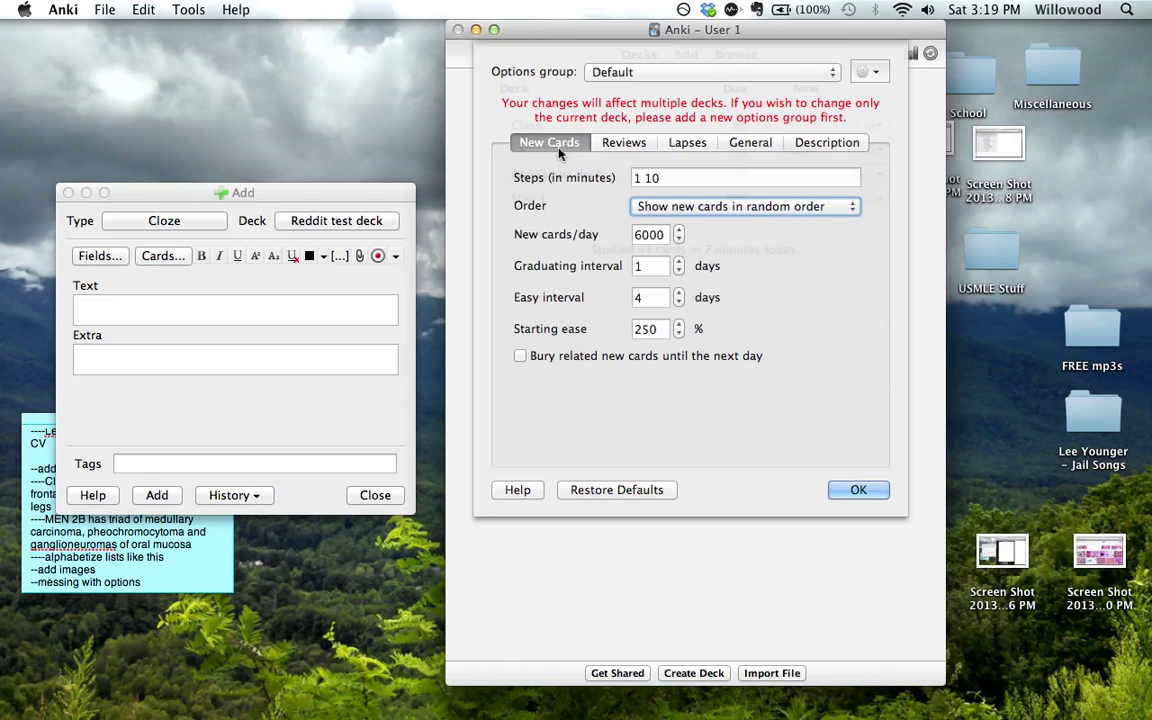
left_click(870, 497)
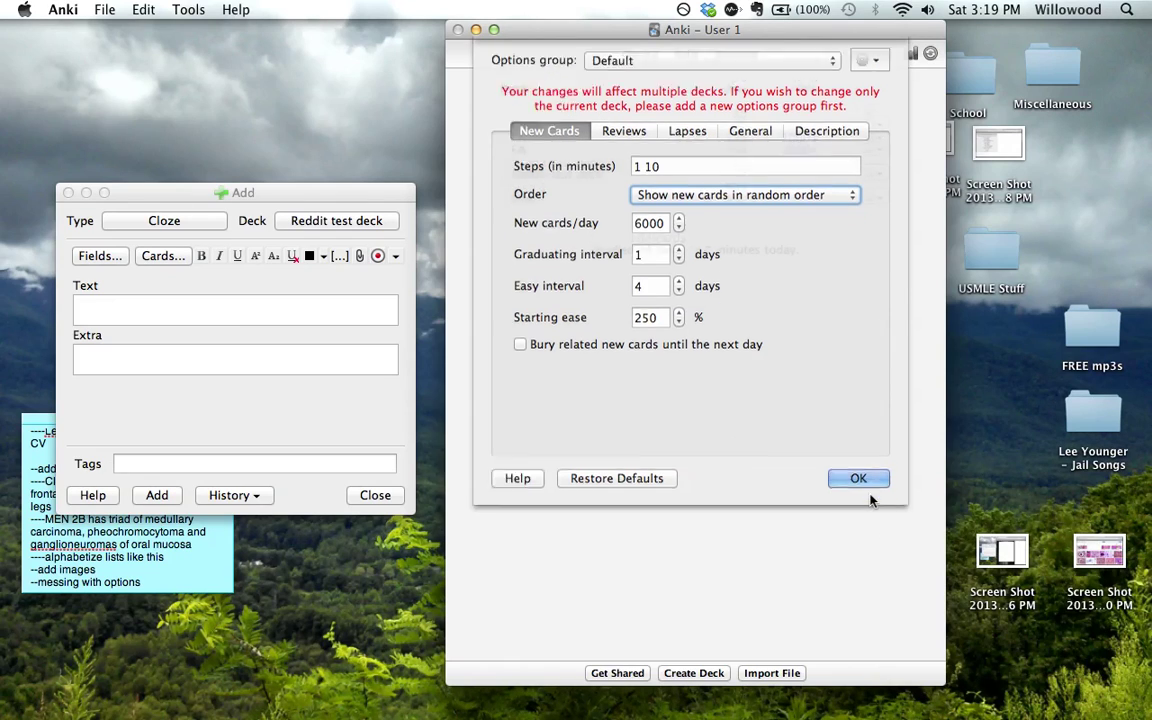
left_click(62, 9)
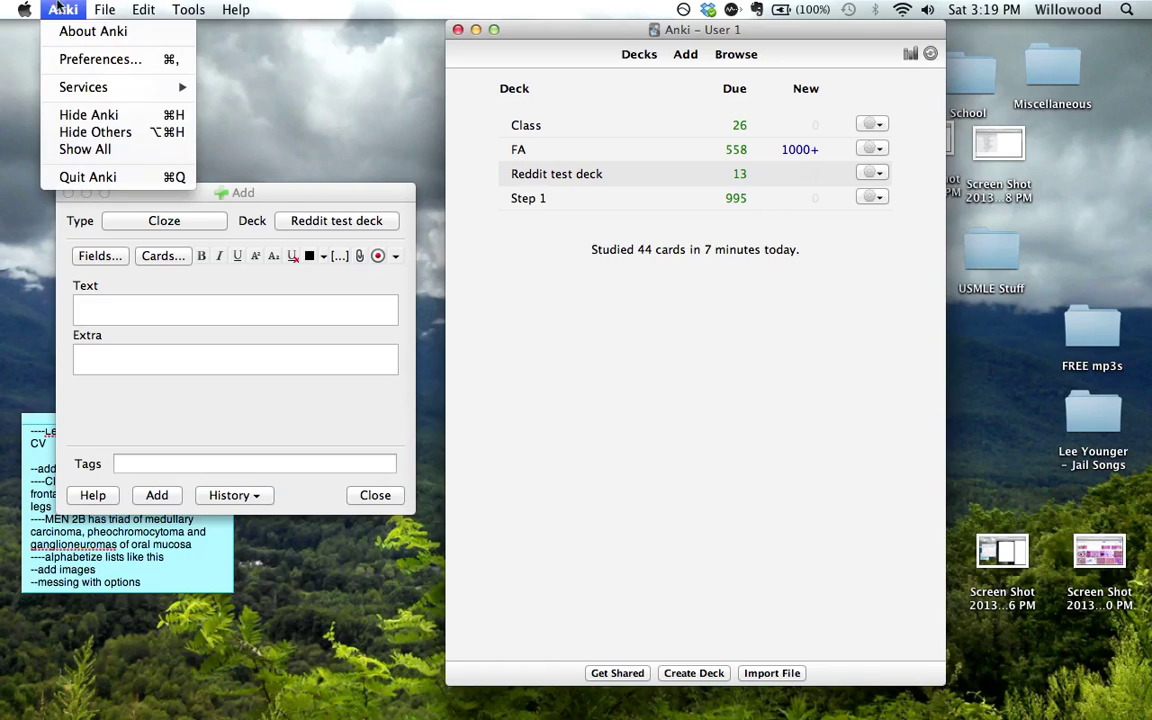
left_click(97, 60)
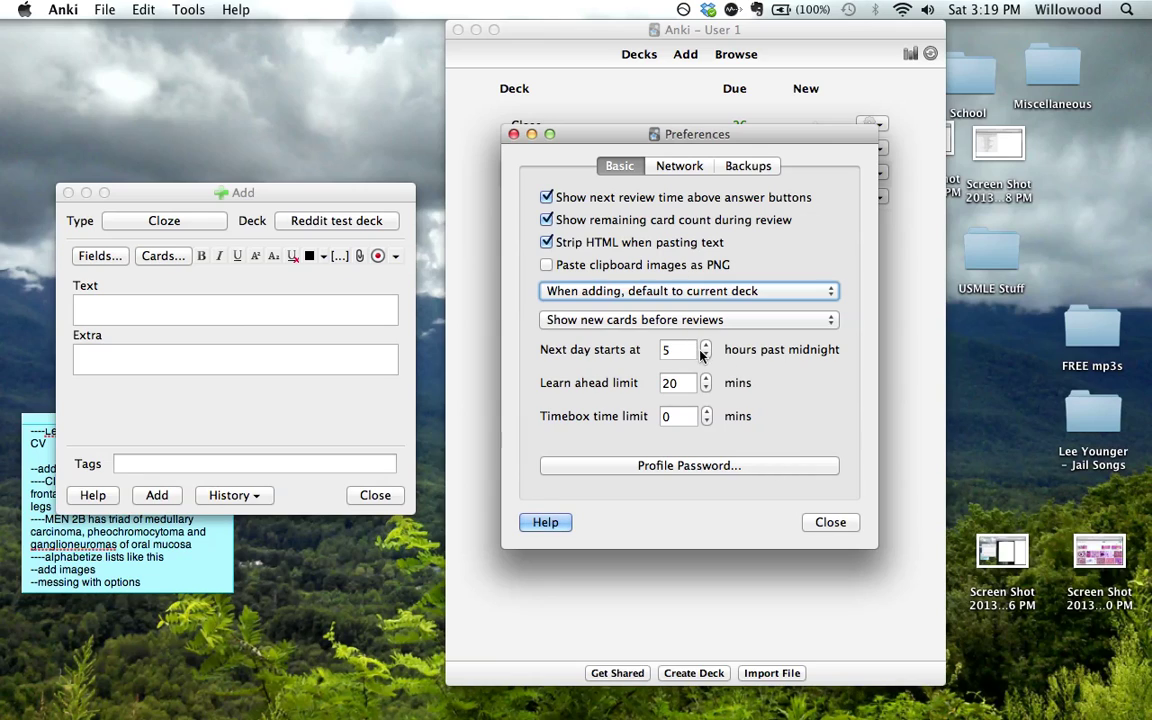
left_click(739, 320)
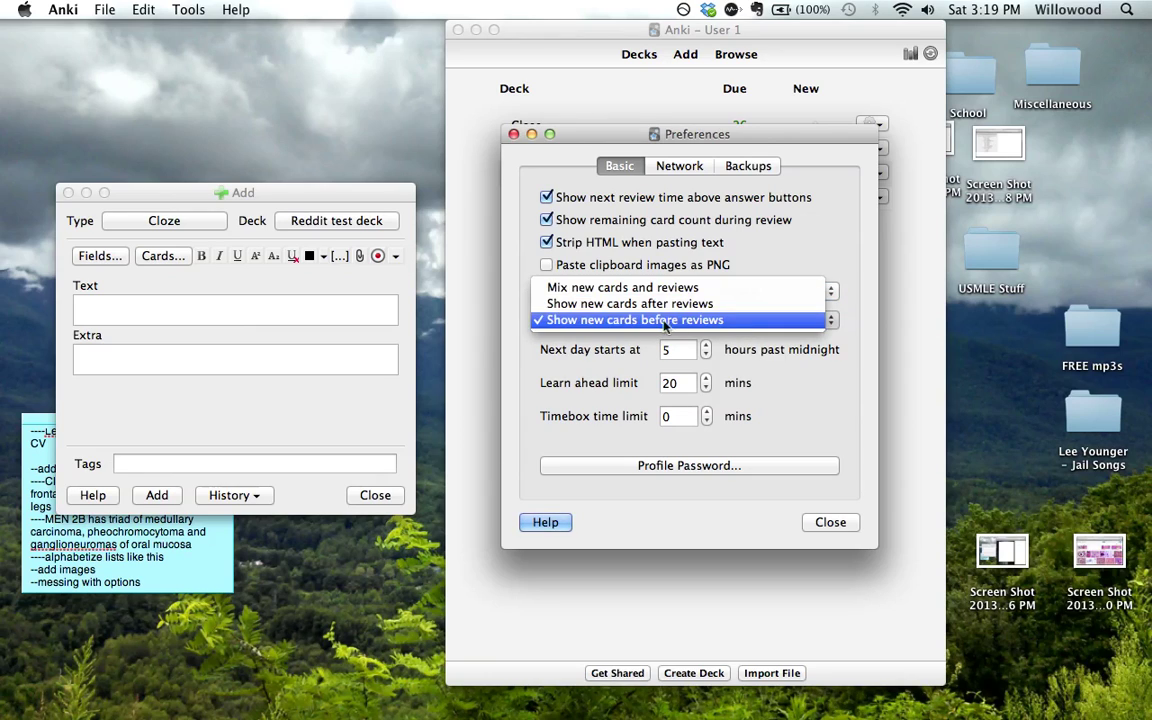
left_click(790, 398)
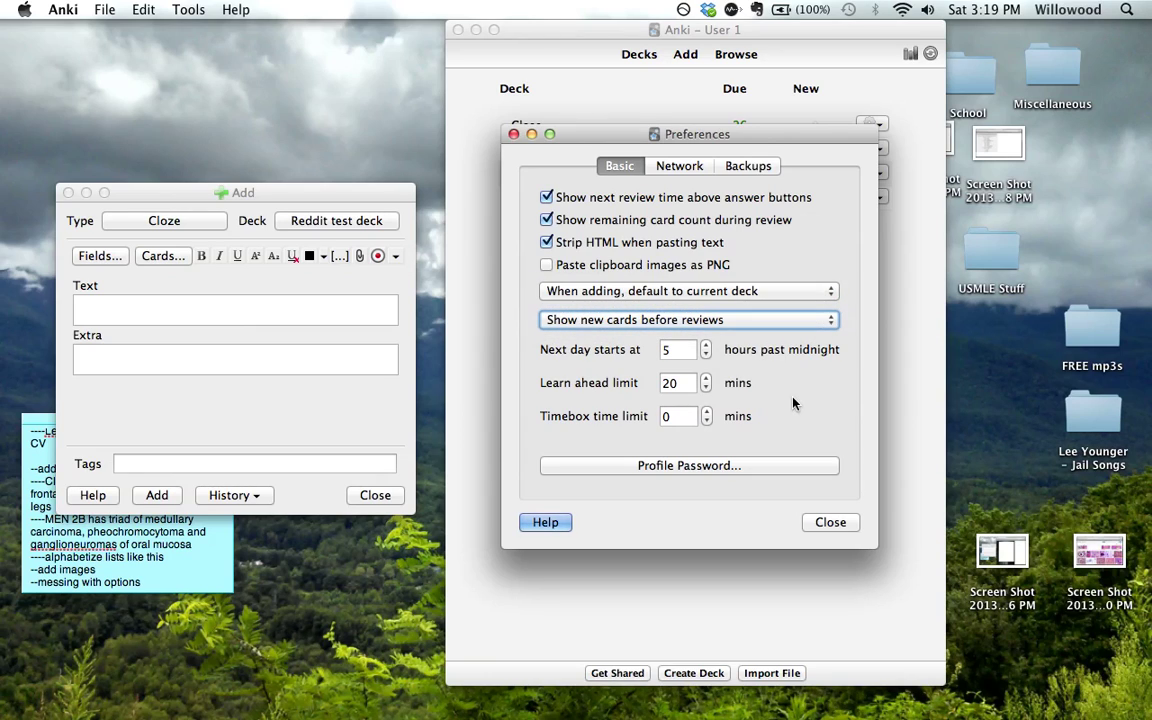
left_click(745, 291)
left_click(745, 291)
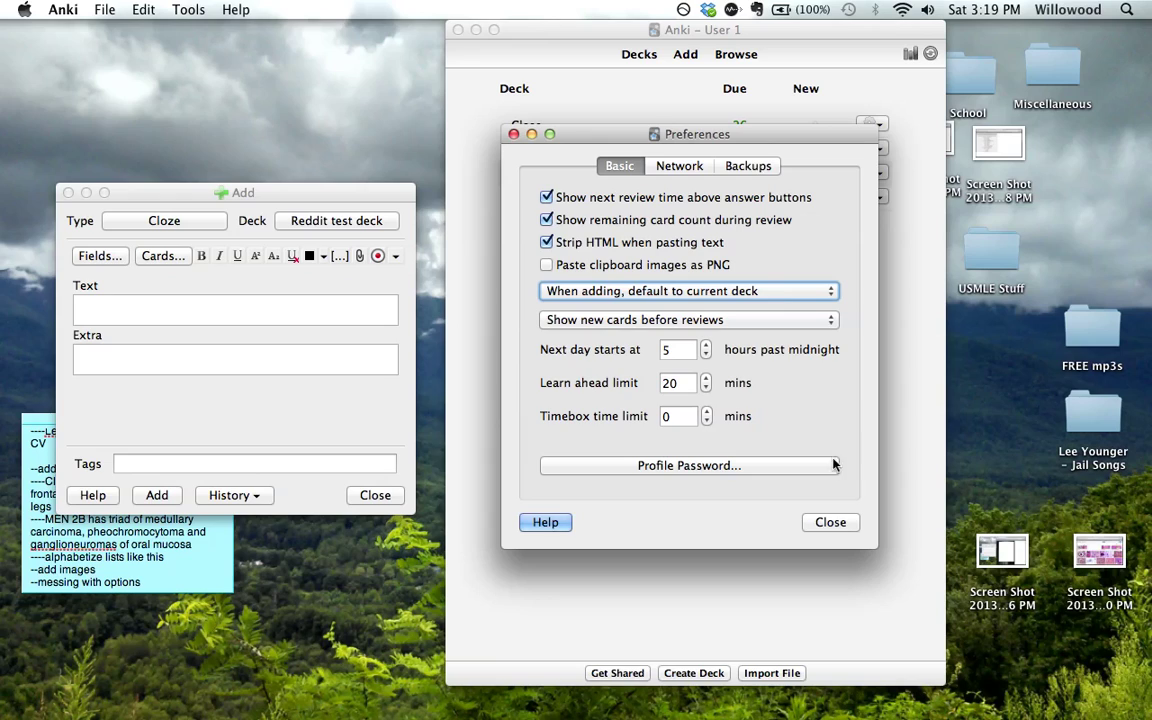
left_click(846, 526)
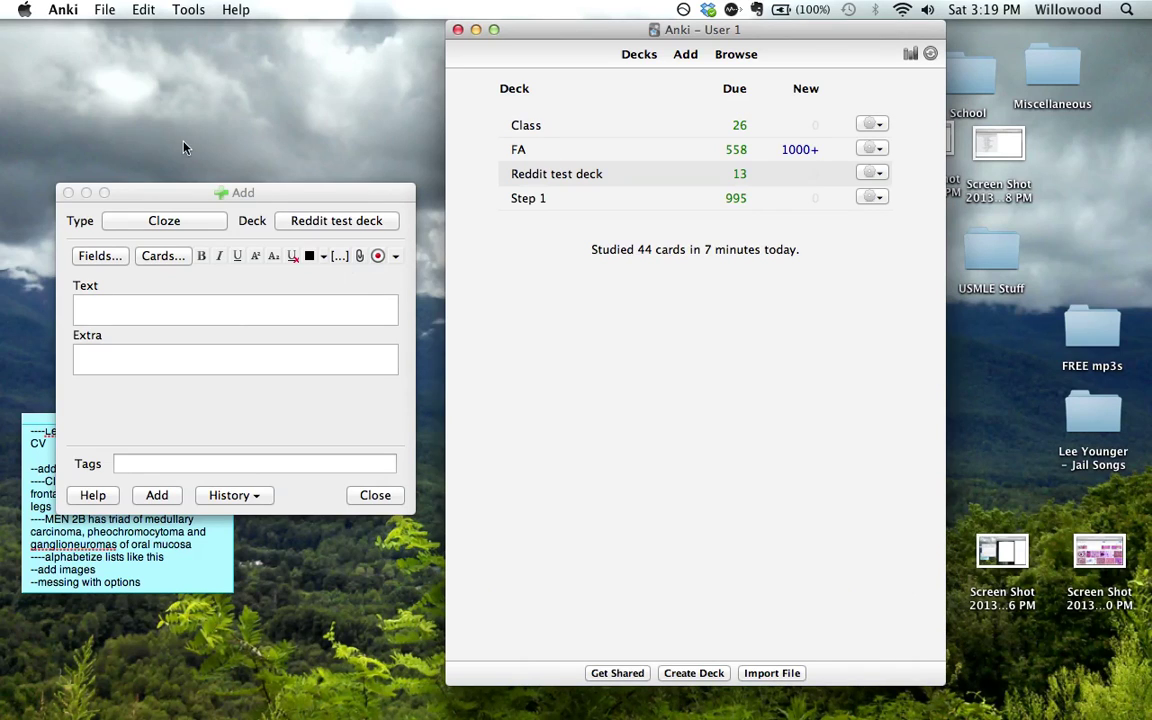